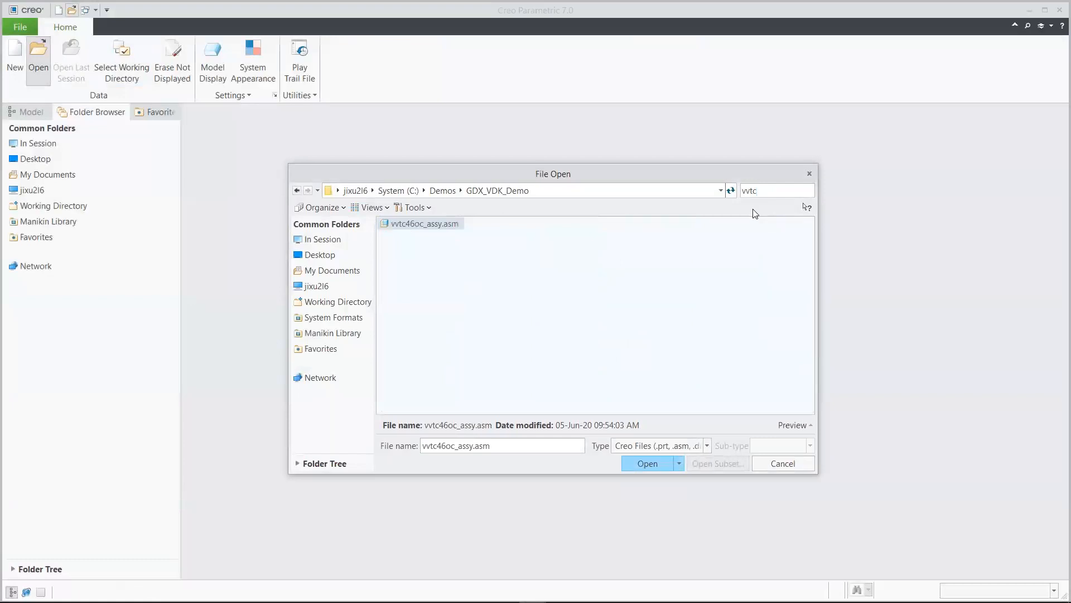
Open vvtc46oc_assy.asm through Open Representation using the 00_BIKE_GEOM_REP simplified representation
left_click(456, 229)
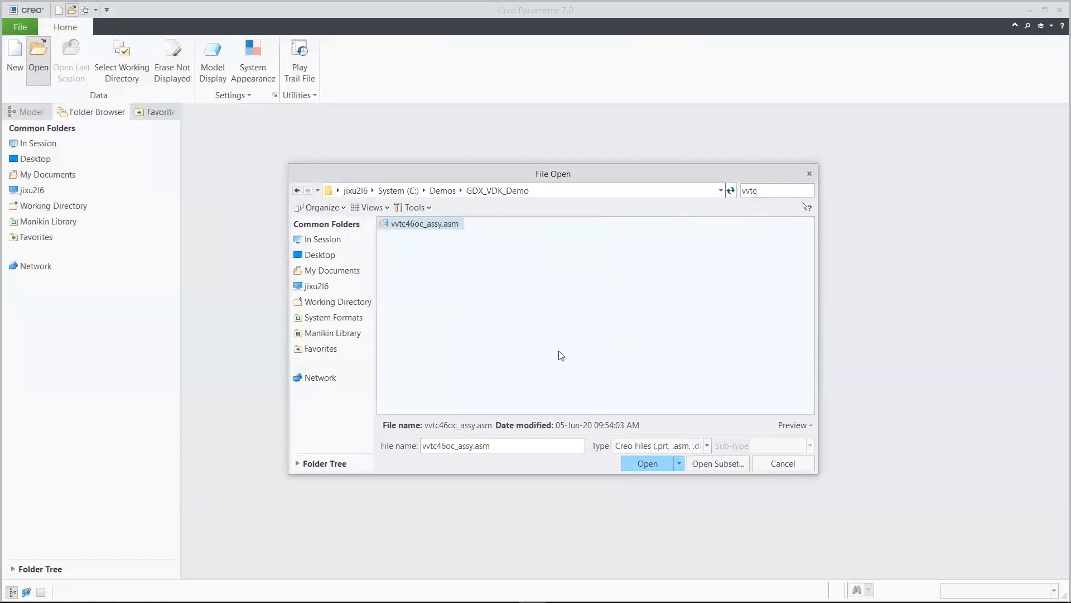
left_click(678, 464)
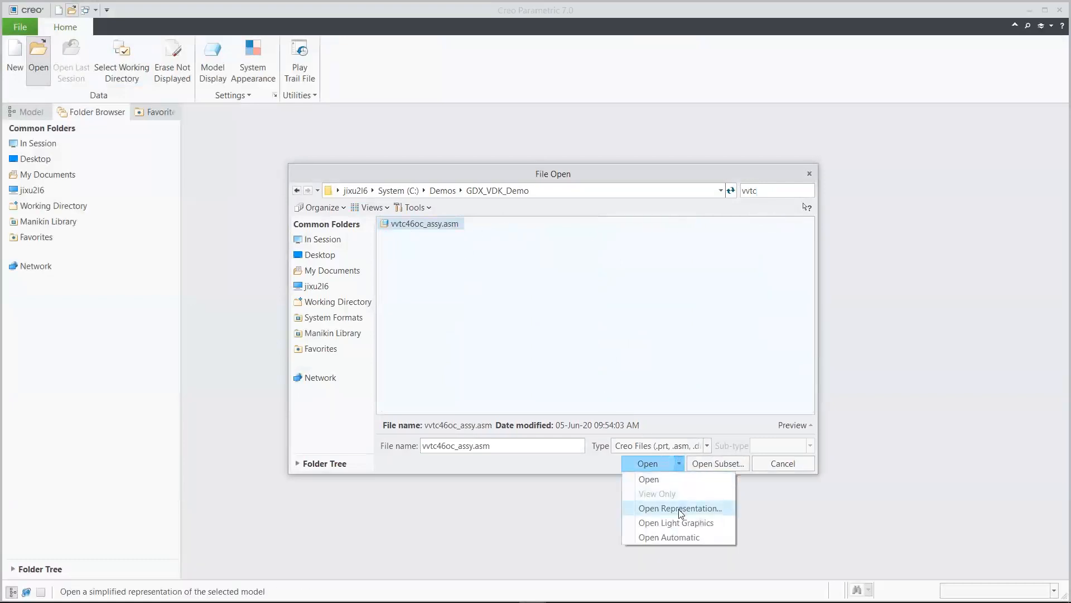
left_click(679, 509)
left_click_drag(582, 322, 581, 282)
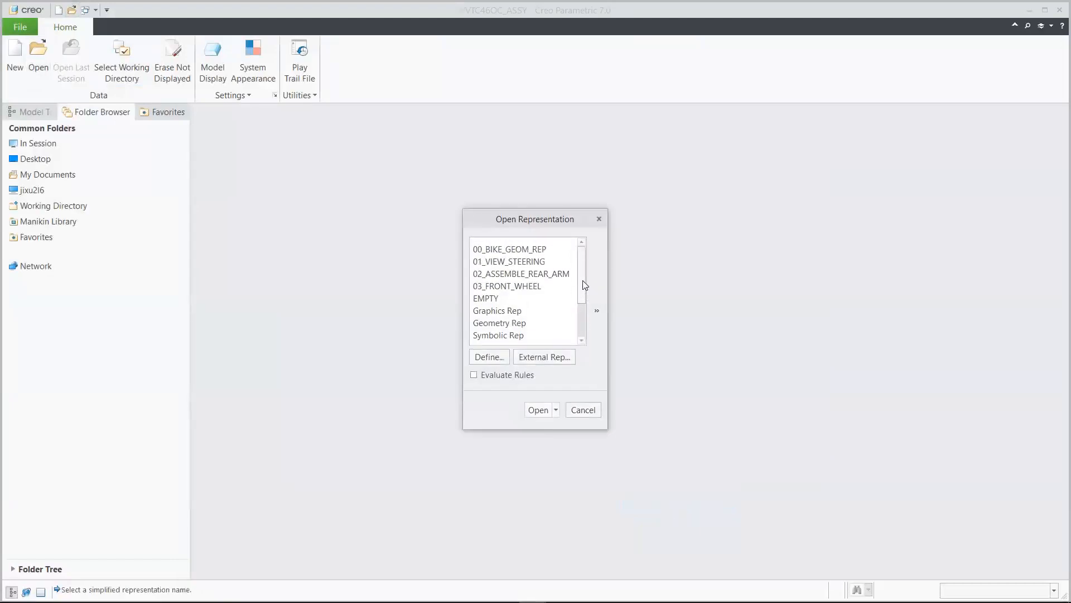
left_click(519, 246)
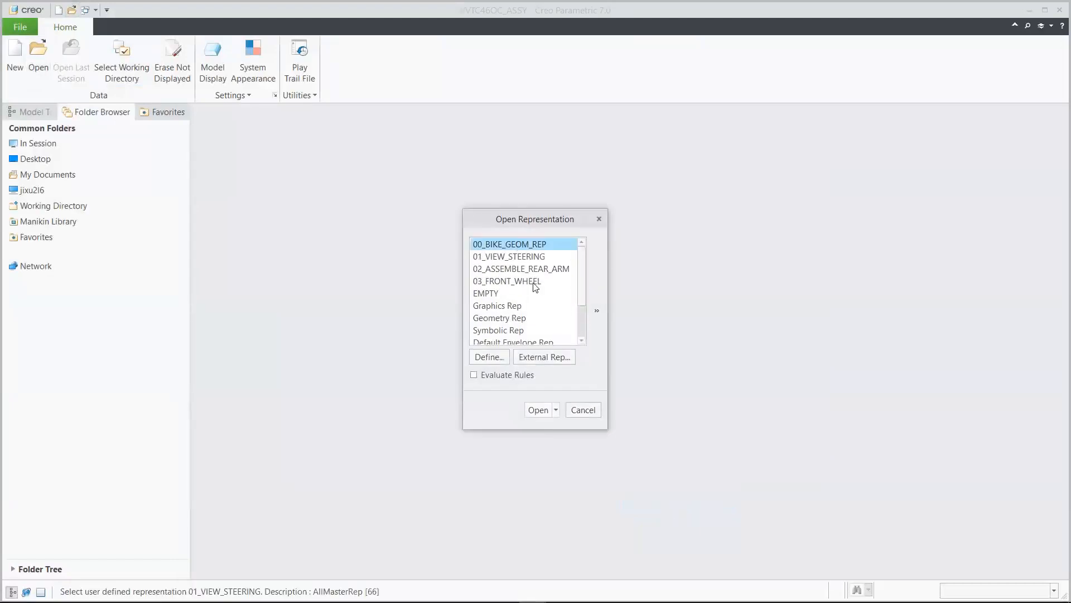
left_click(537, 410)
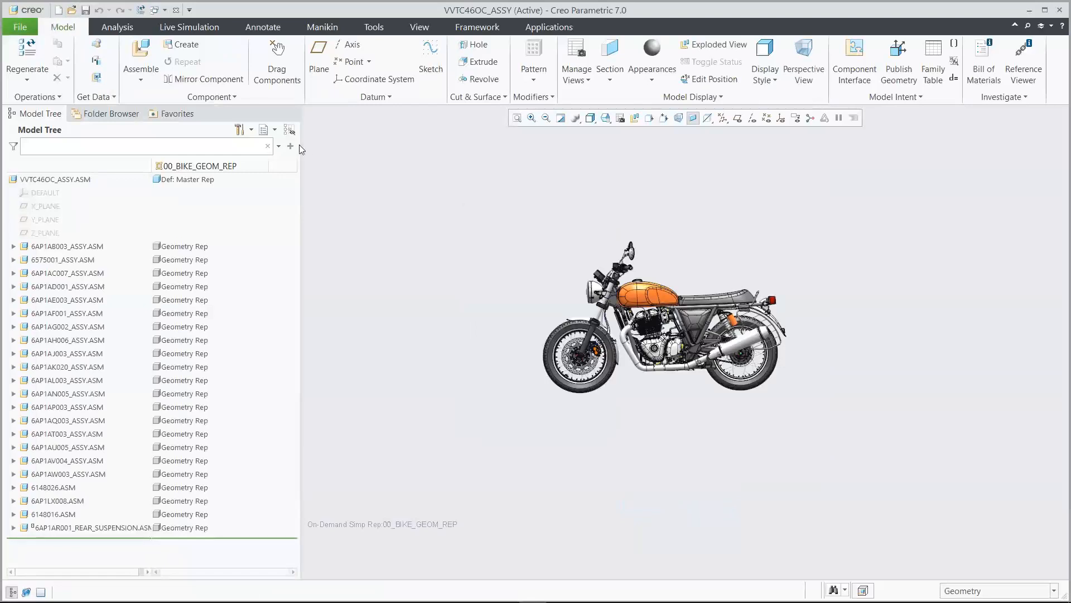
Orient the bike to 00_START and activate the 01_View_Steering simplified representation
left_click(289, 130)
left_click(531, 118)
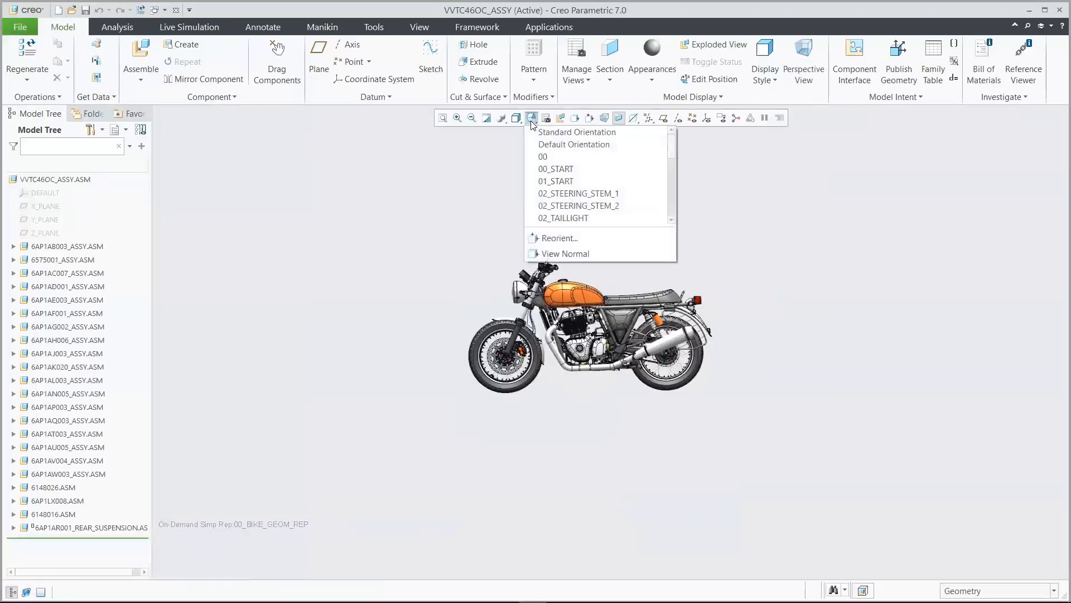
left_click(560, 168)
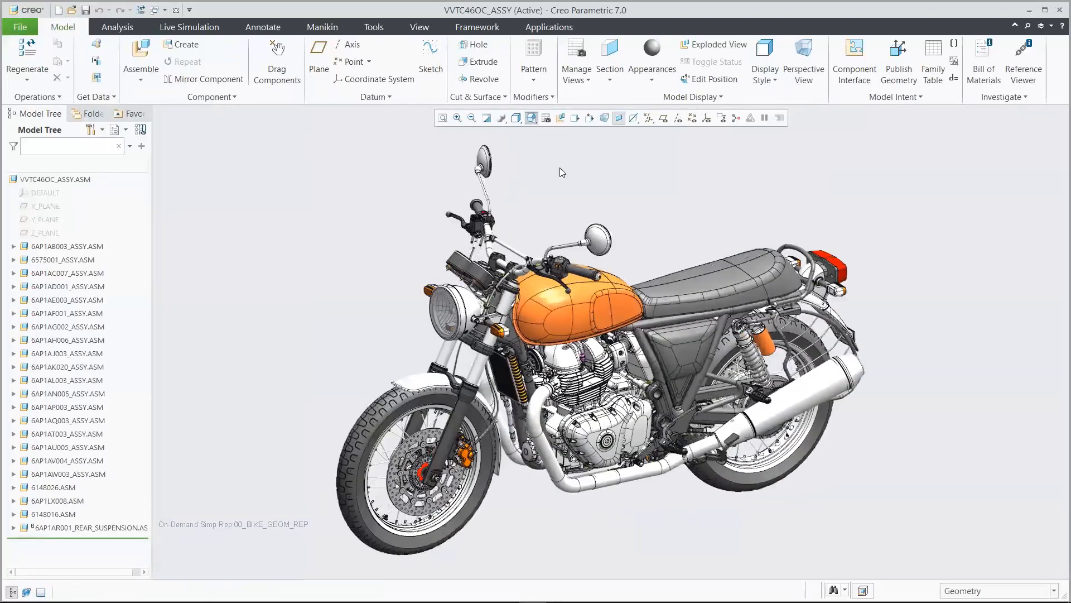
left_click(576, 53)
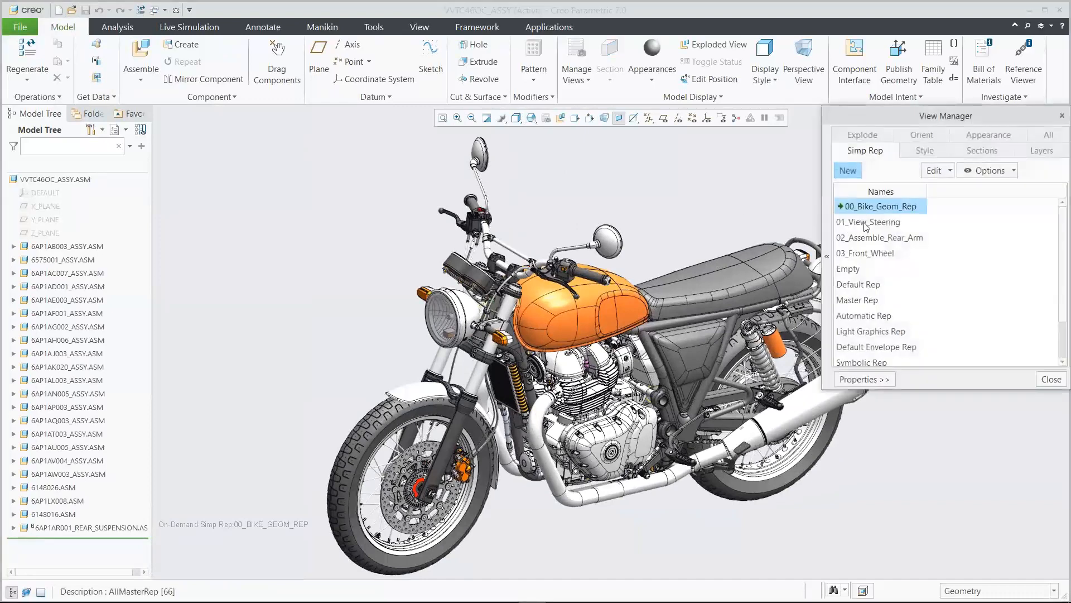
left_click(866, 223)
double_click(866, 223)
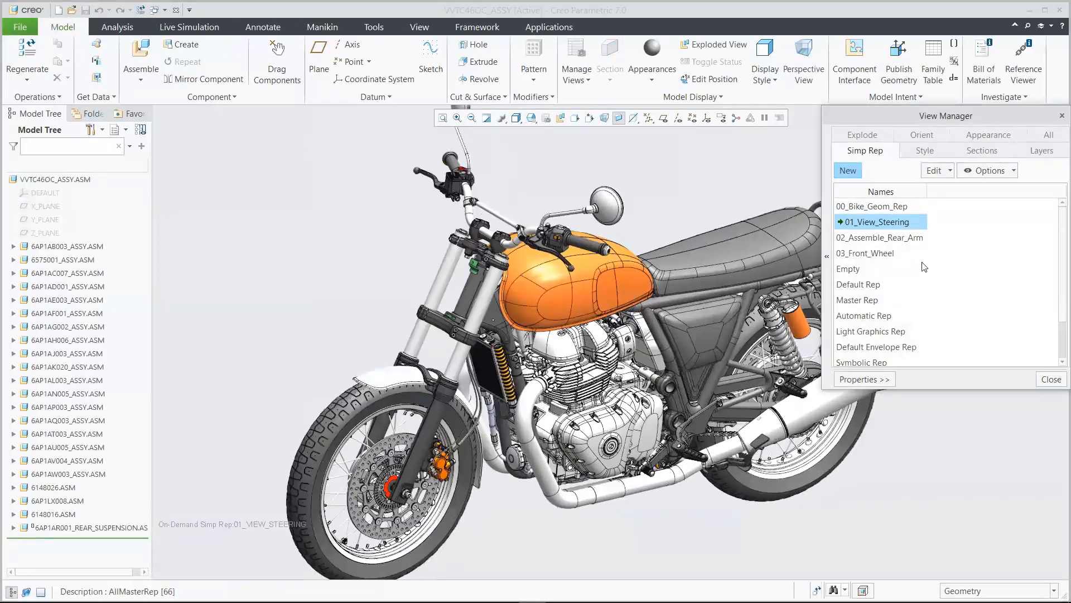
left_click(1051, 380)
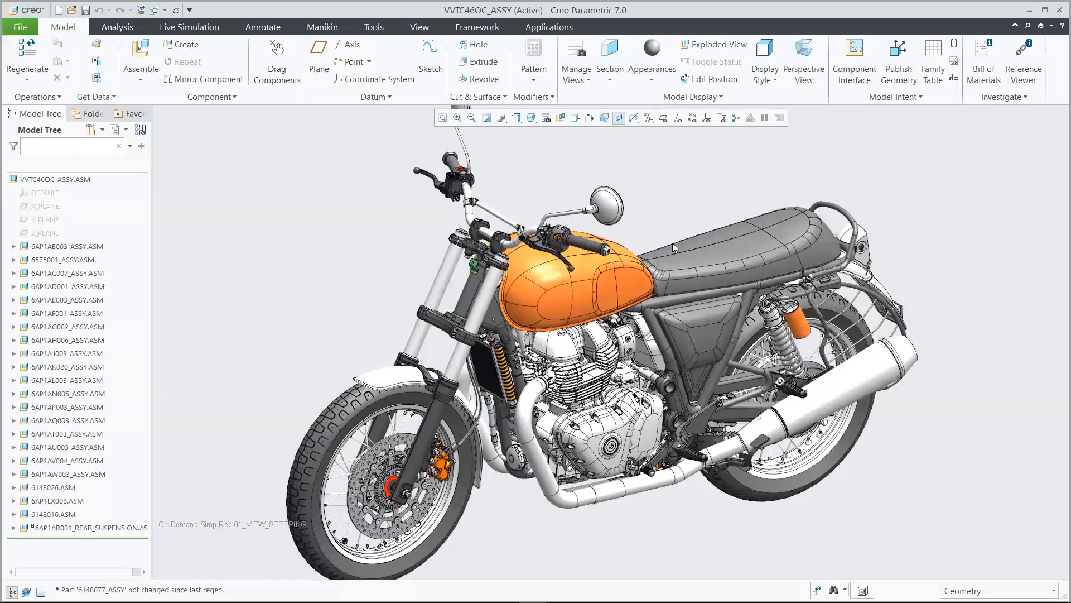
Inspect the lower steering yoke from the 02_STEERING_STEM_1 and 02_STEERING_STEM_2 views
left_click(532, 119)
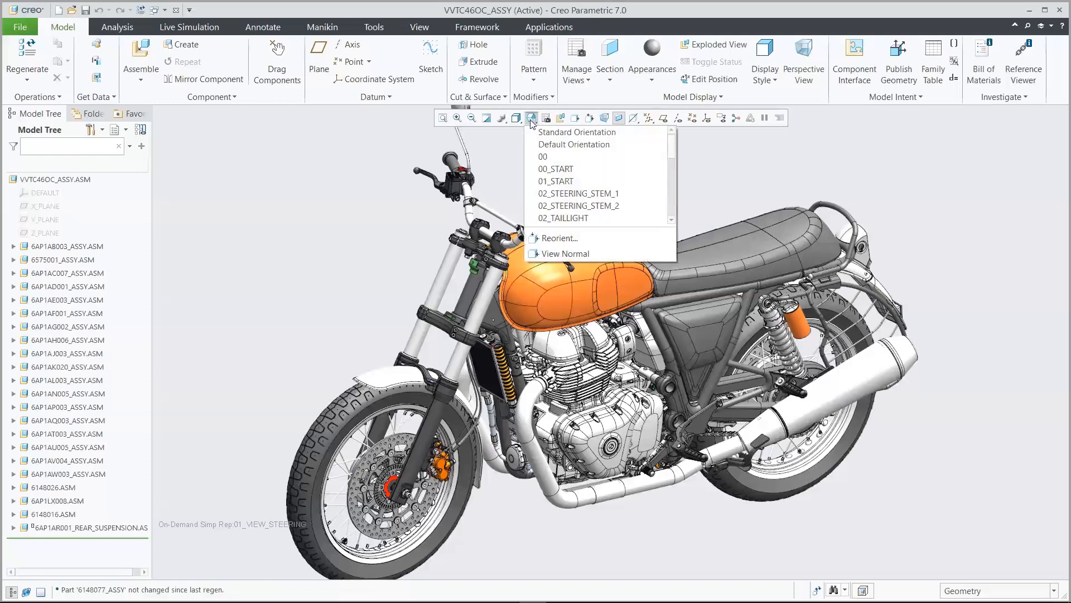
left_click(580, 193)
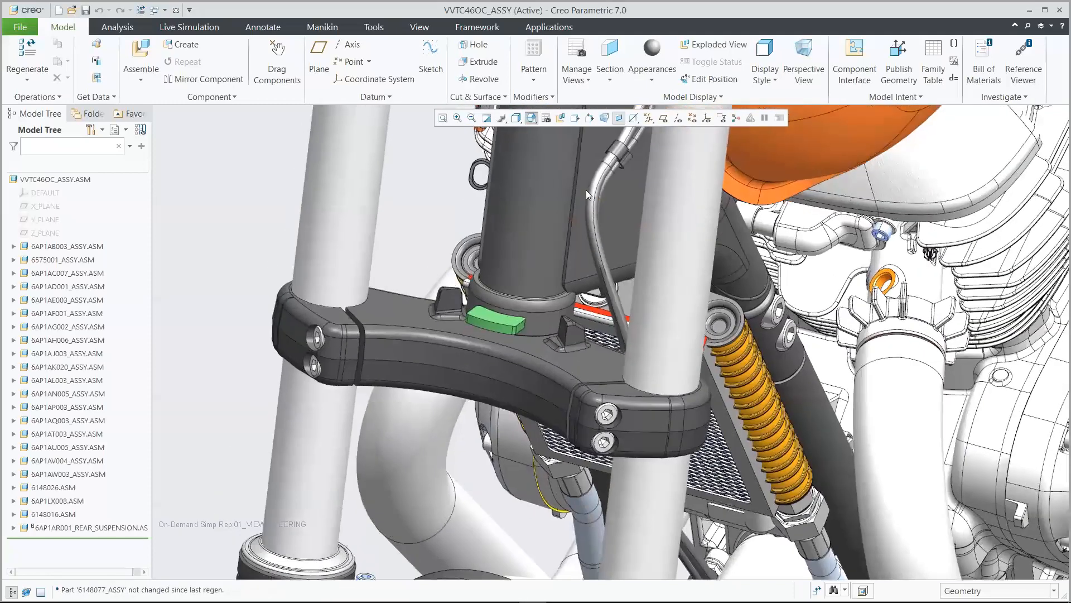
left_click(481, 294)
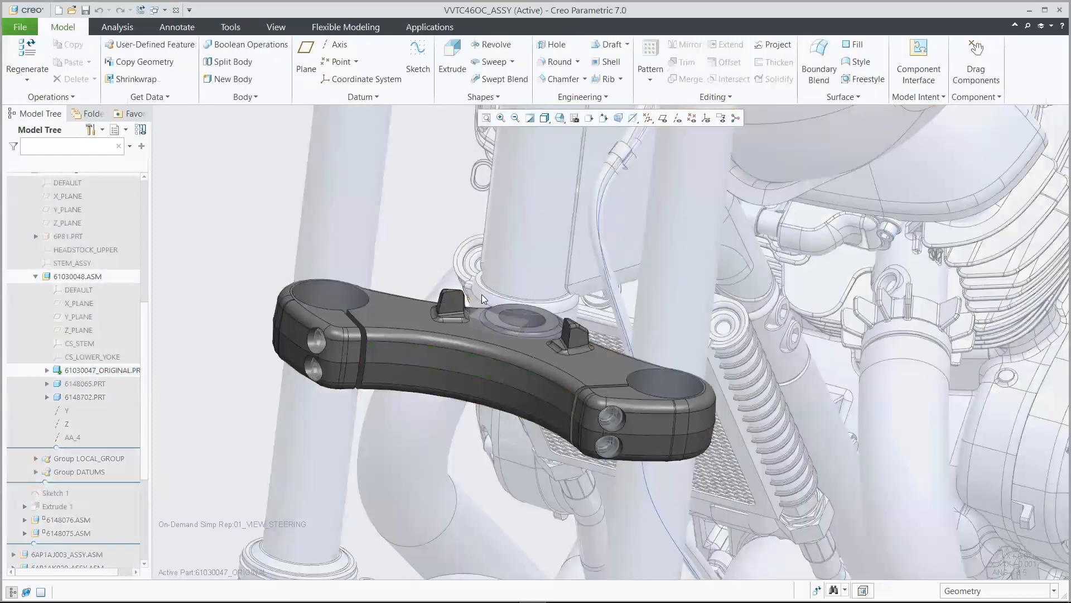
left_click(564, 118)
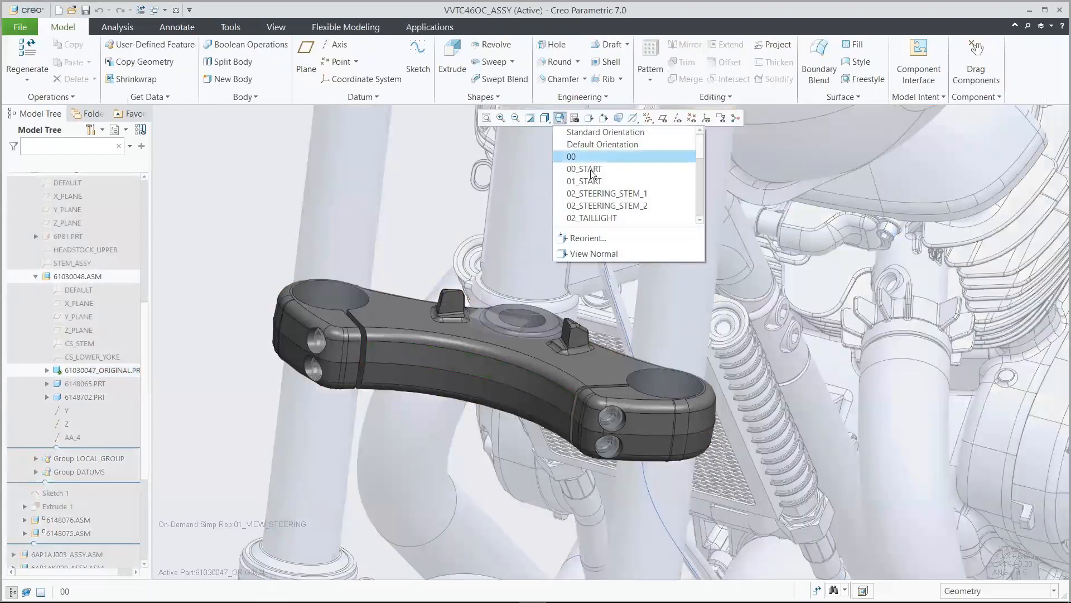
left_click(599, 201)
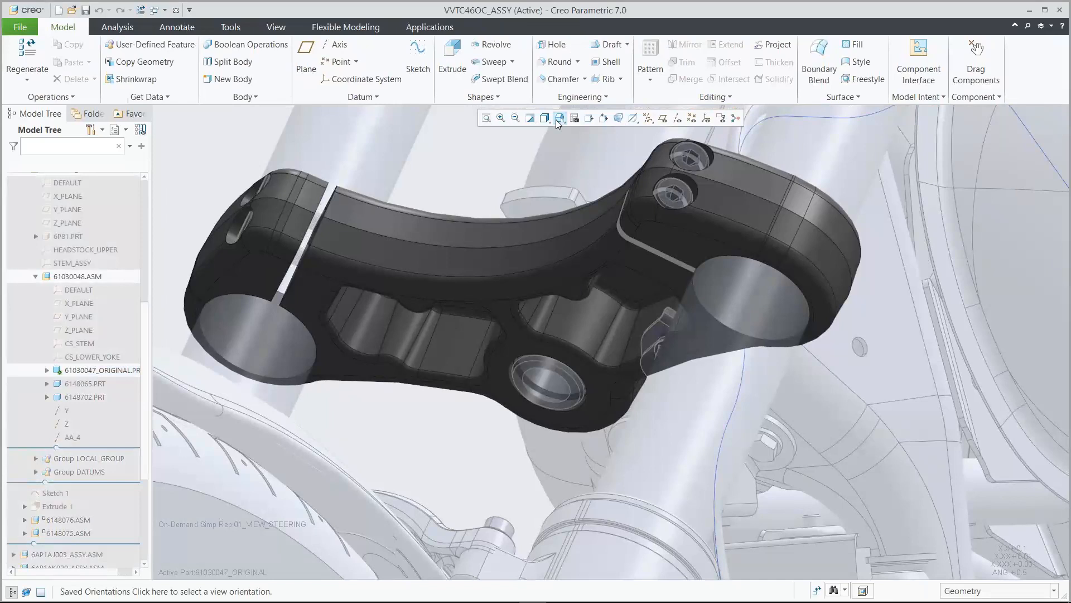
left_click(559, 120)
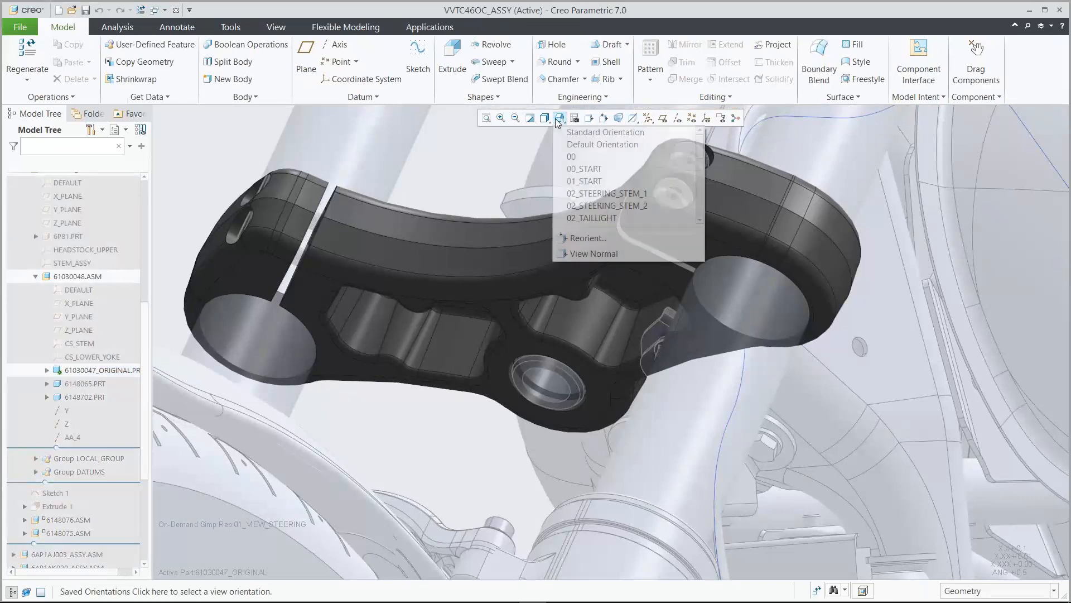
left_click(602, 194)
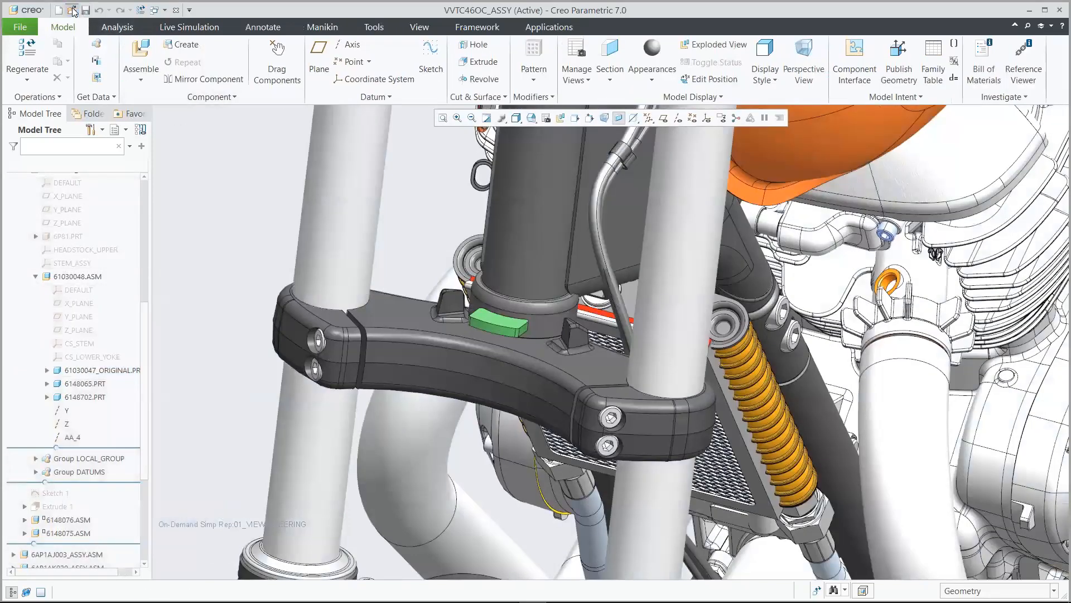
Search 'gdx', open 61030047_gdx_demo.prt, and restore a saved view orientation
left_click(142, 73)
left_click(758, 190)
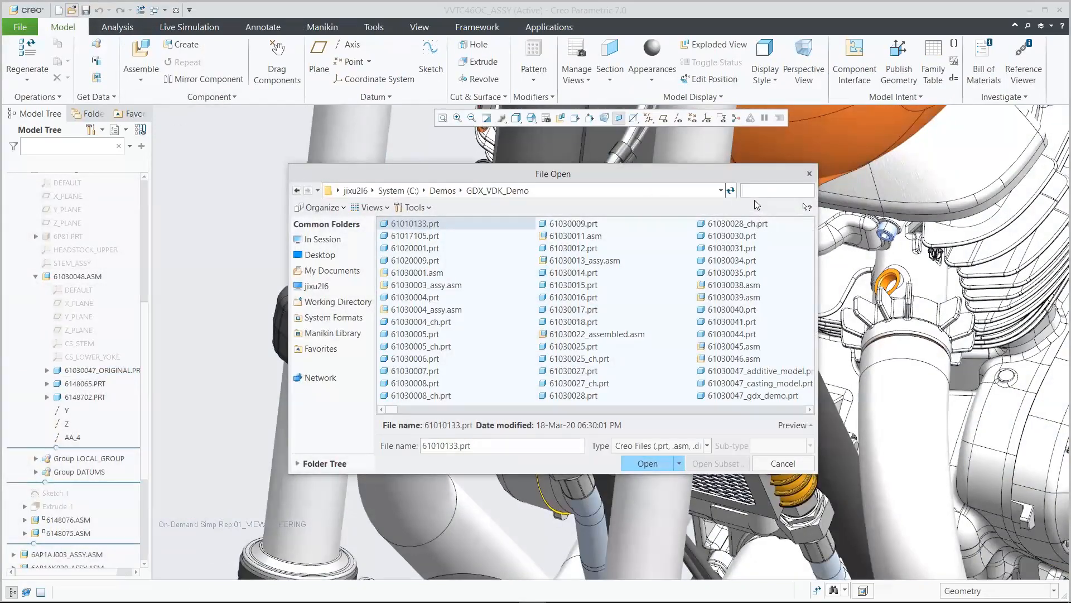
type("gdx")
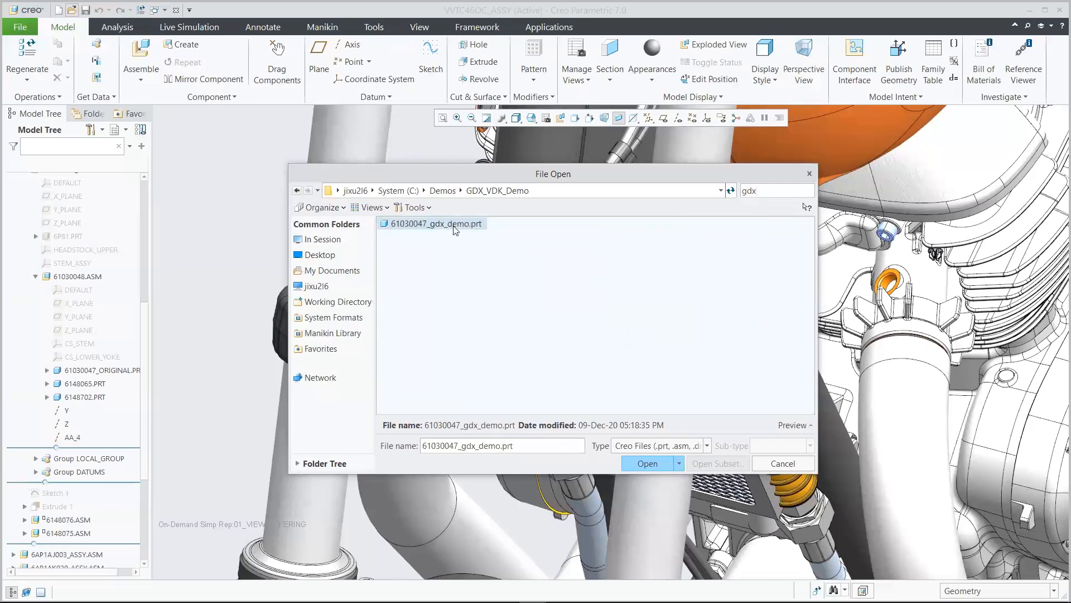
left_click(664, 465)
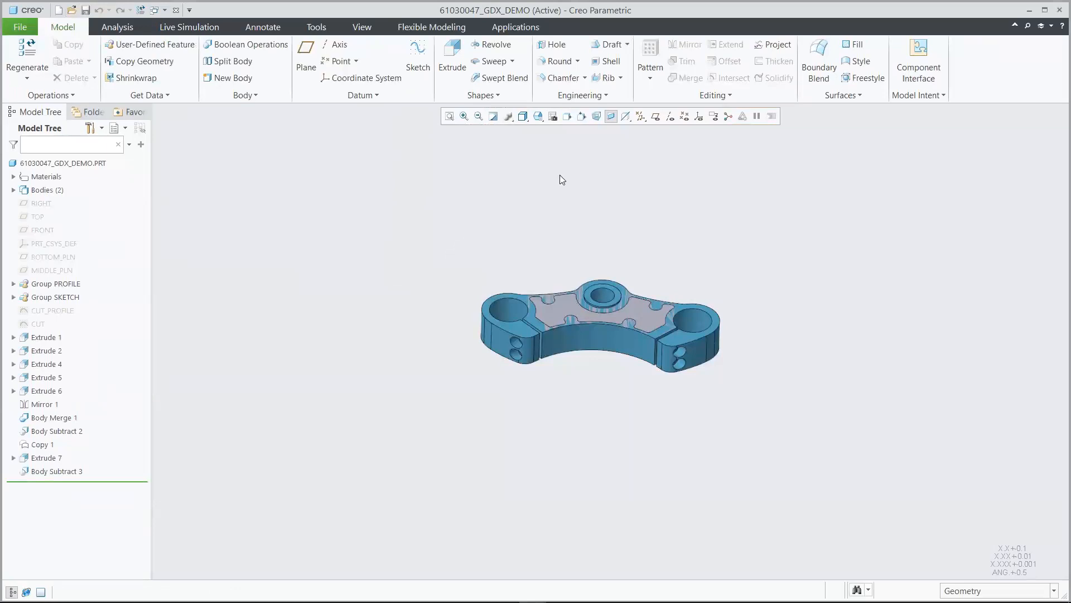
left_click(538, 116)
left_click(568, 165)
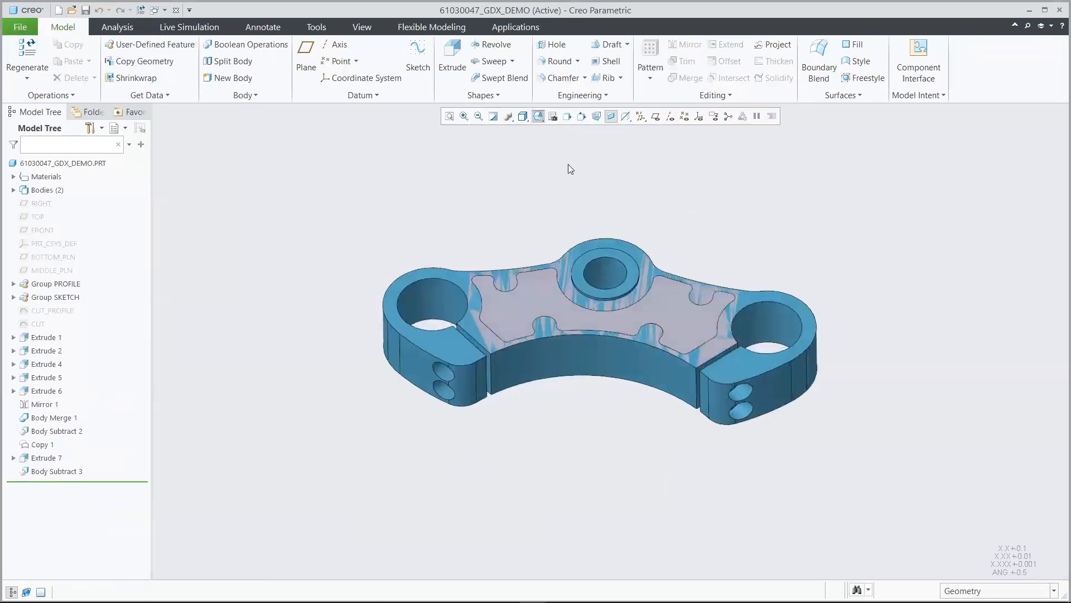
Expand the part's bodies and briefly hide, then re-show, the PRESERVED body
left_click(14, 190)
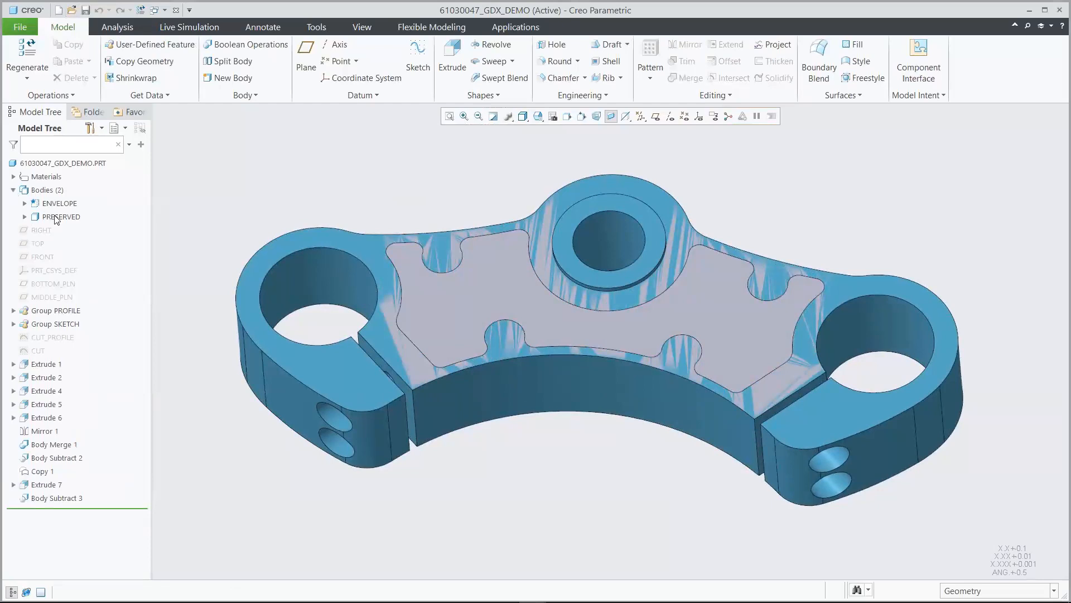
left_click(49, 216)
left_click(80, 178)
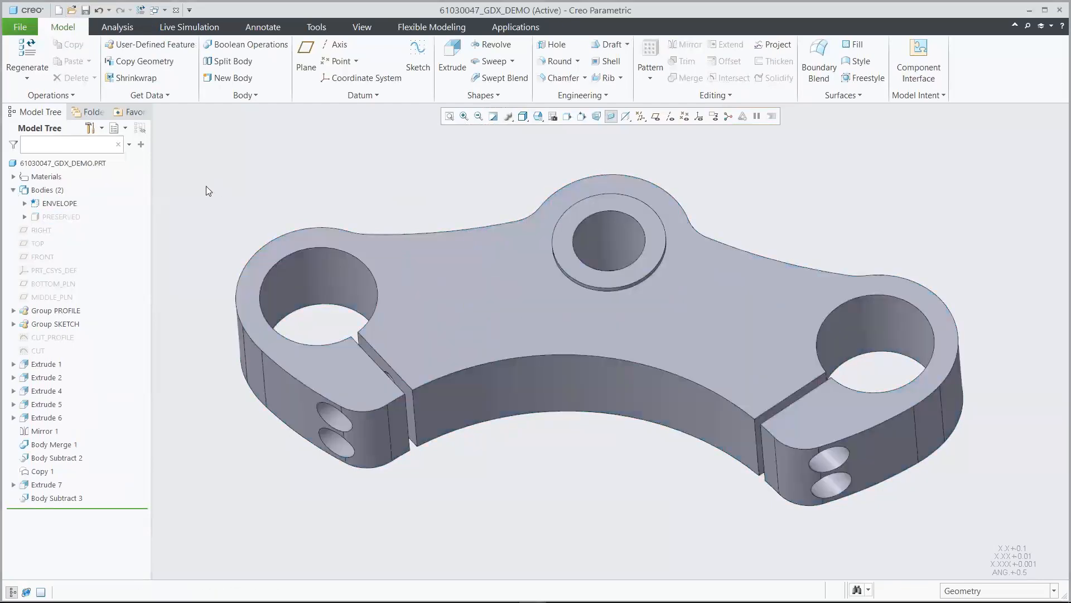
left_click(66, 218)
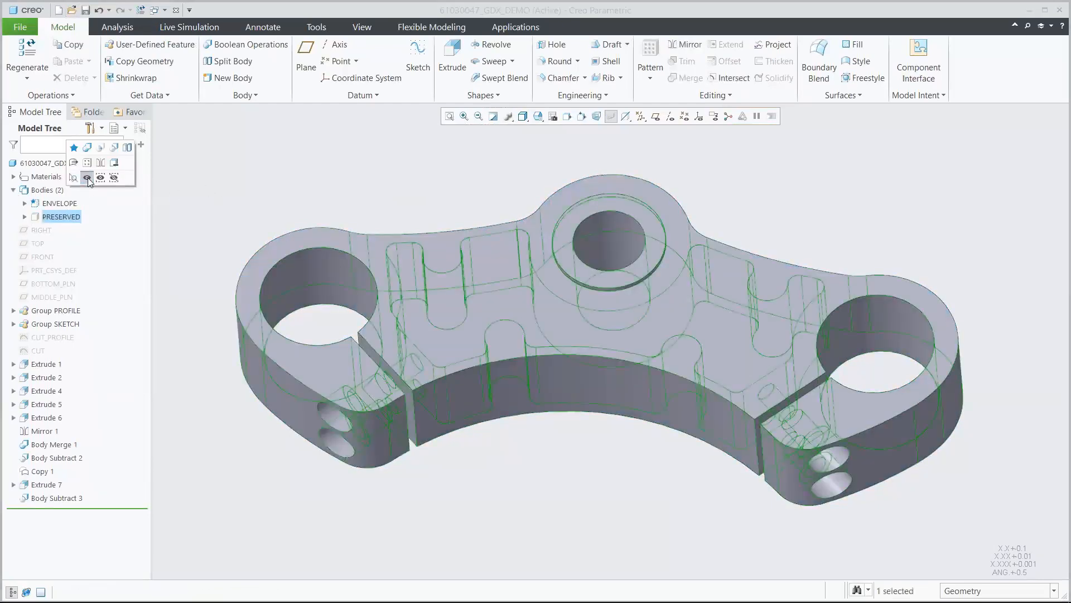
left_click(87, 179)
Hide ENVELOPE to reveal the machined shape, show it again, and bring up Applications
left_click(72, 203)
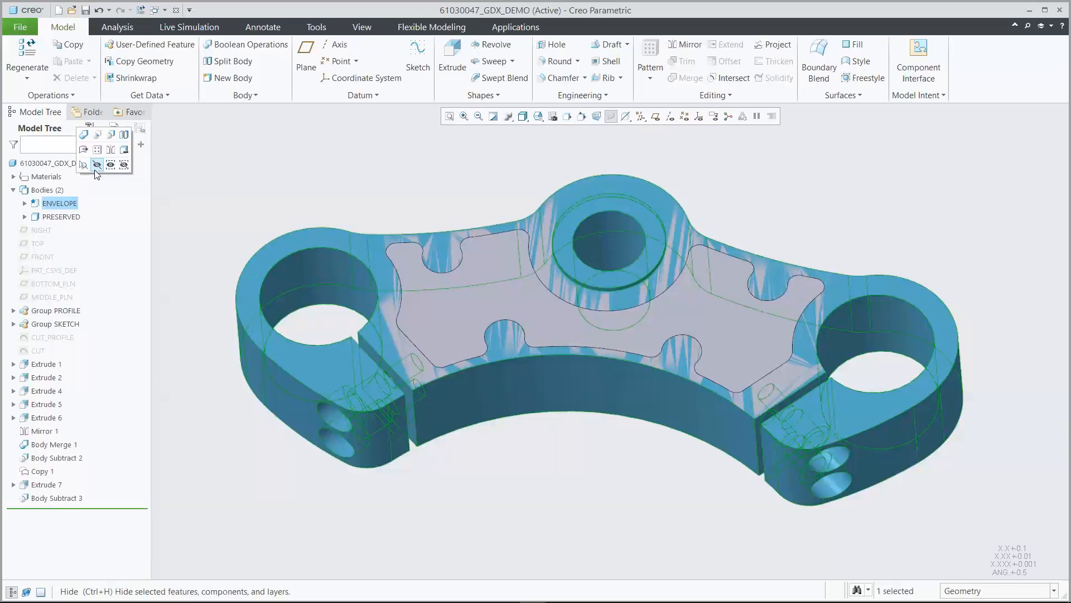
left_click(96, 166)
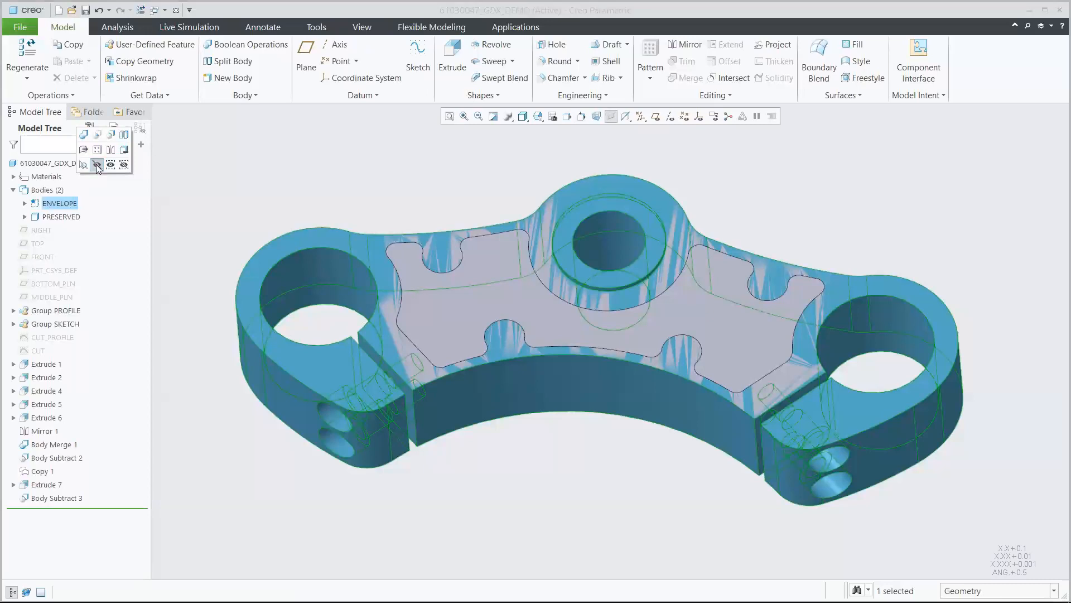
left_click(60, 203)
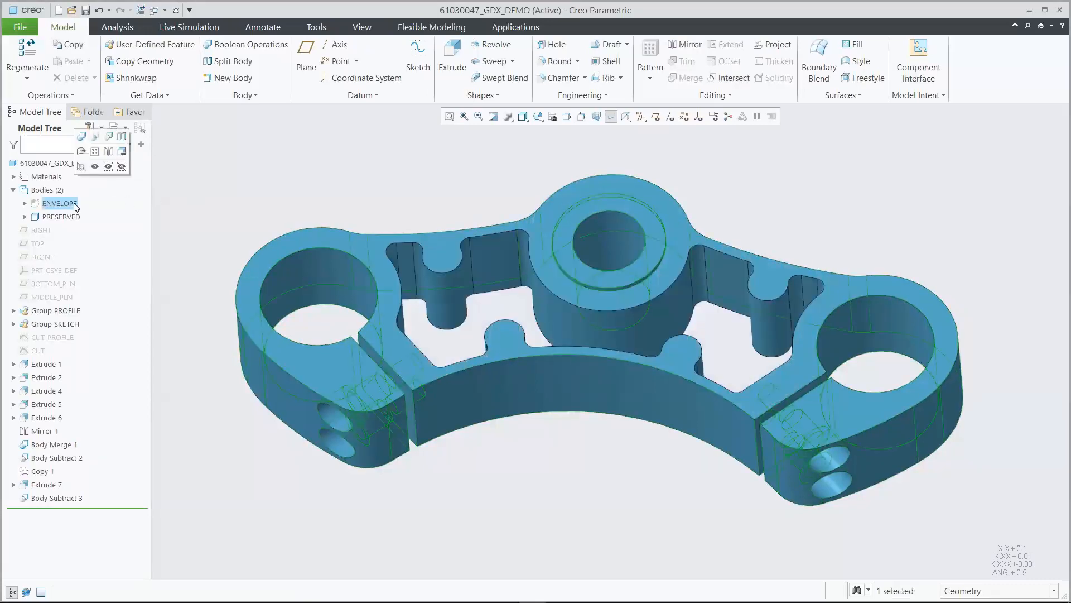
left_click(96, 165)
left_click(229, 182)
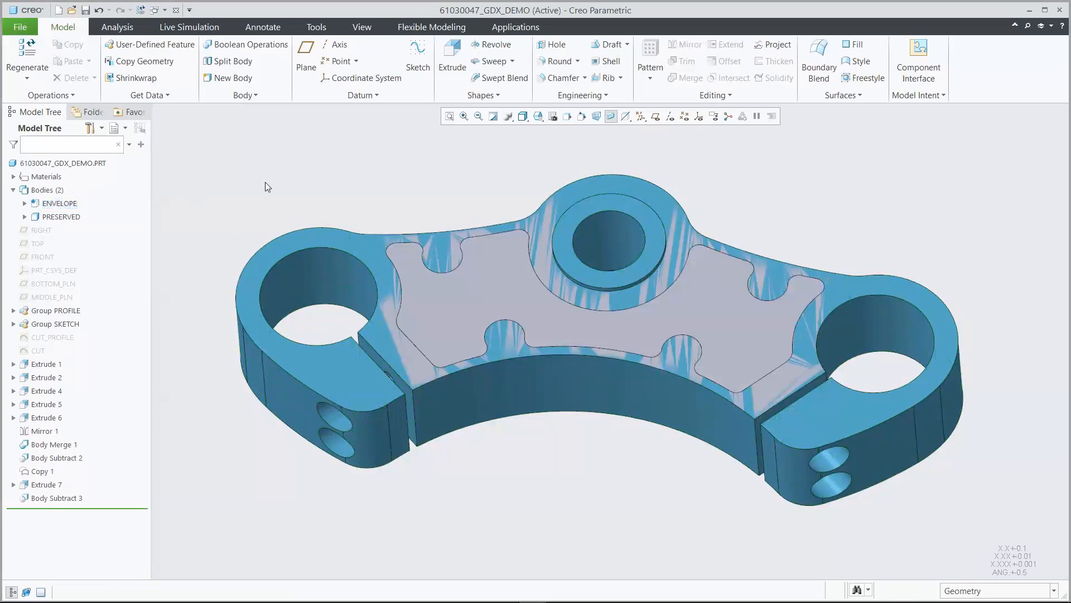
left_click(505, 29)
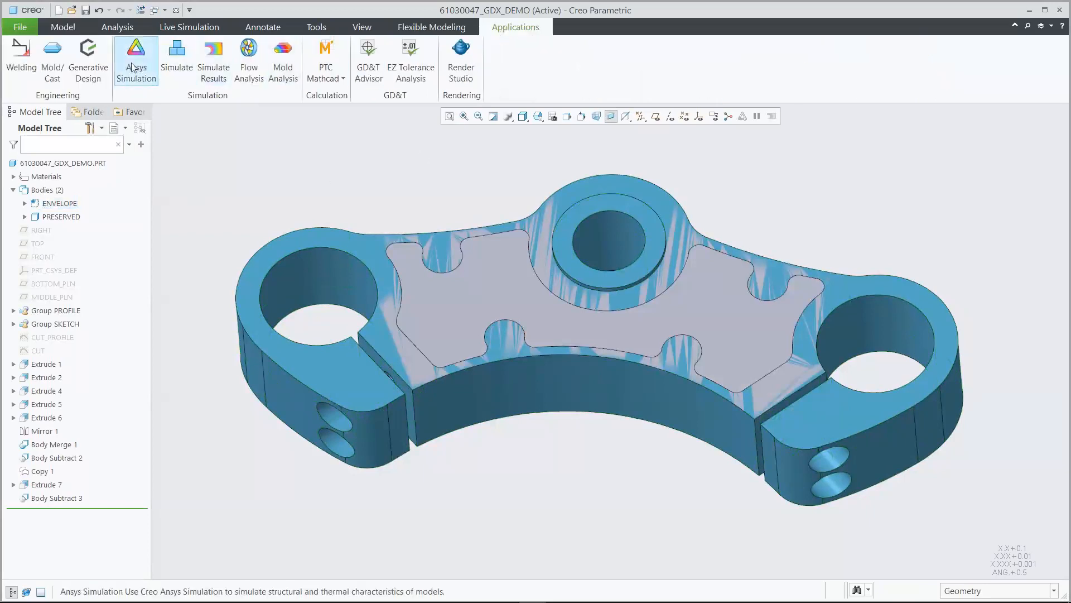
Start a Generative Design study with ENVELOPE as starting geometry and PRESERVED as preserved geometry
left_click(89, 51)
left_click(28, 60)
left_click(440, 310)
middle_click(436, 301)
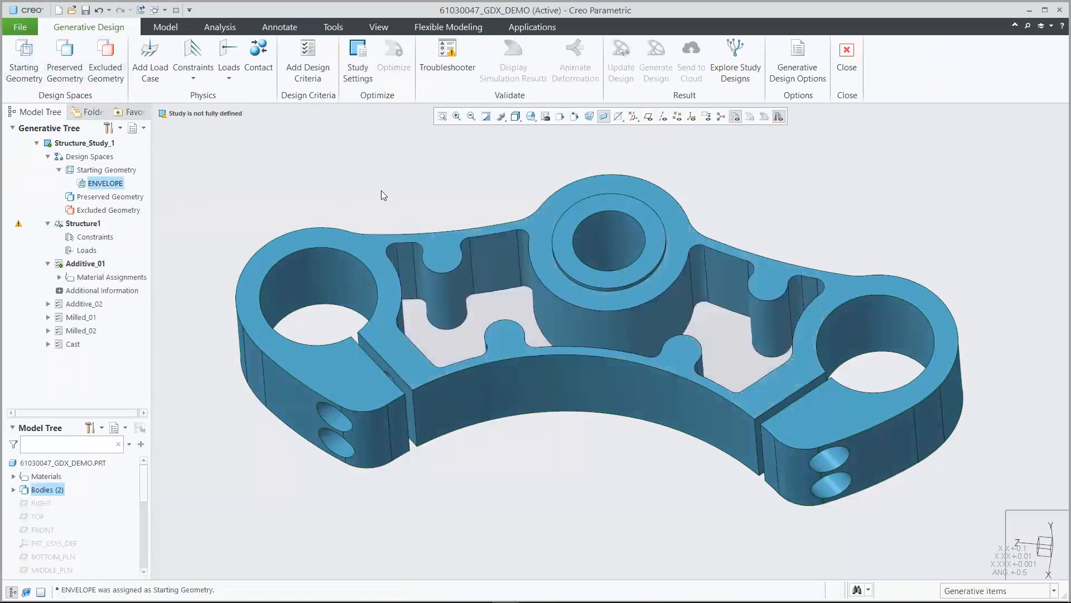
left_click(65, 54)
left_click(295, 241)
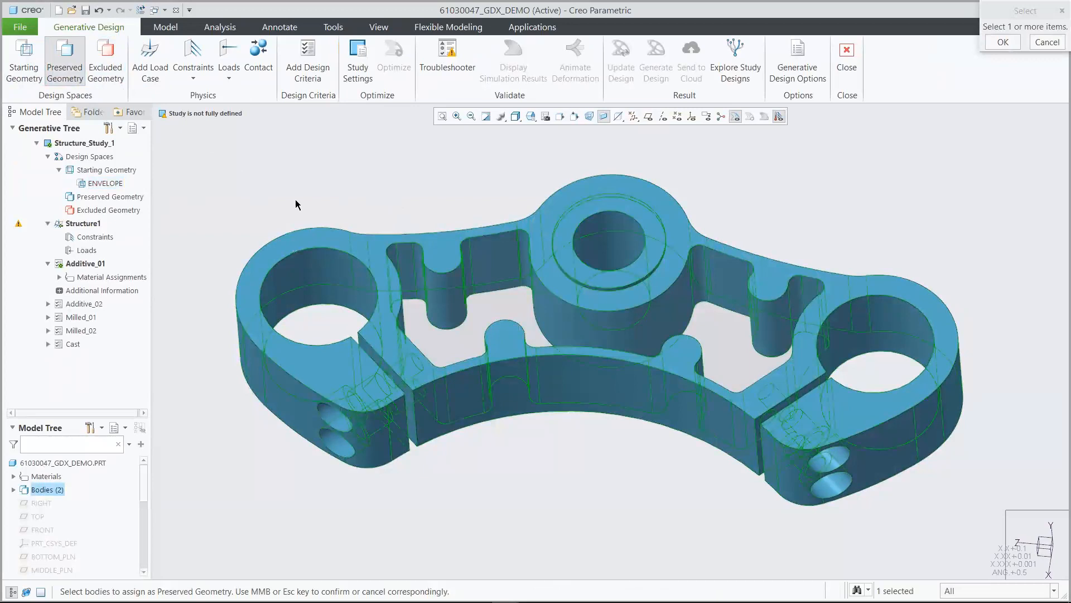
middle_click(297, 190)
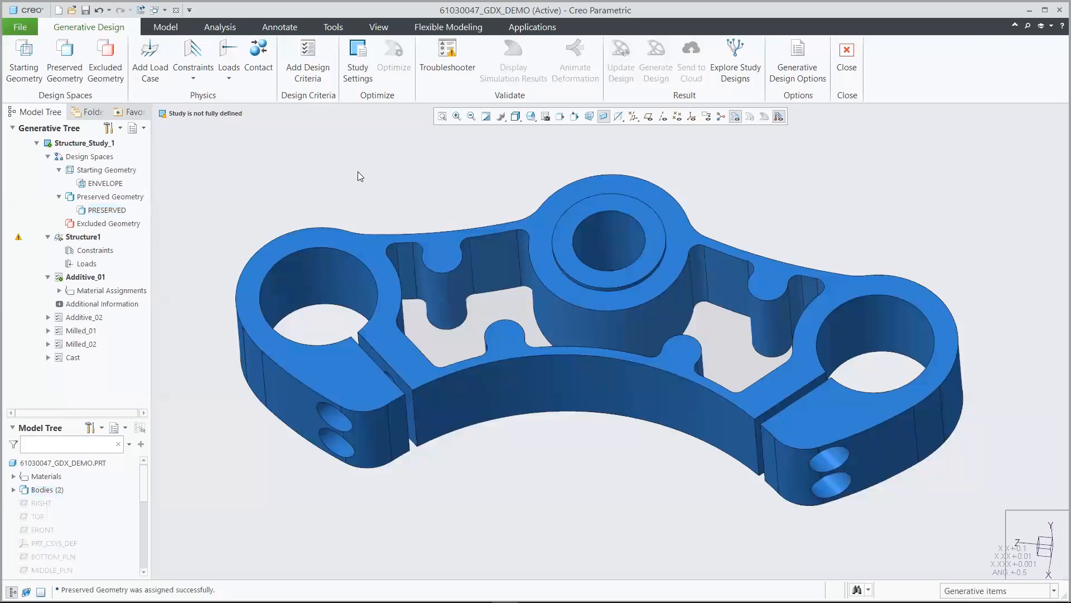
Add a Fixed constraint on the centre hole surface
left_click(531, 116)
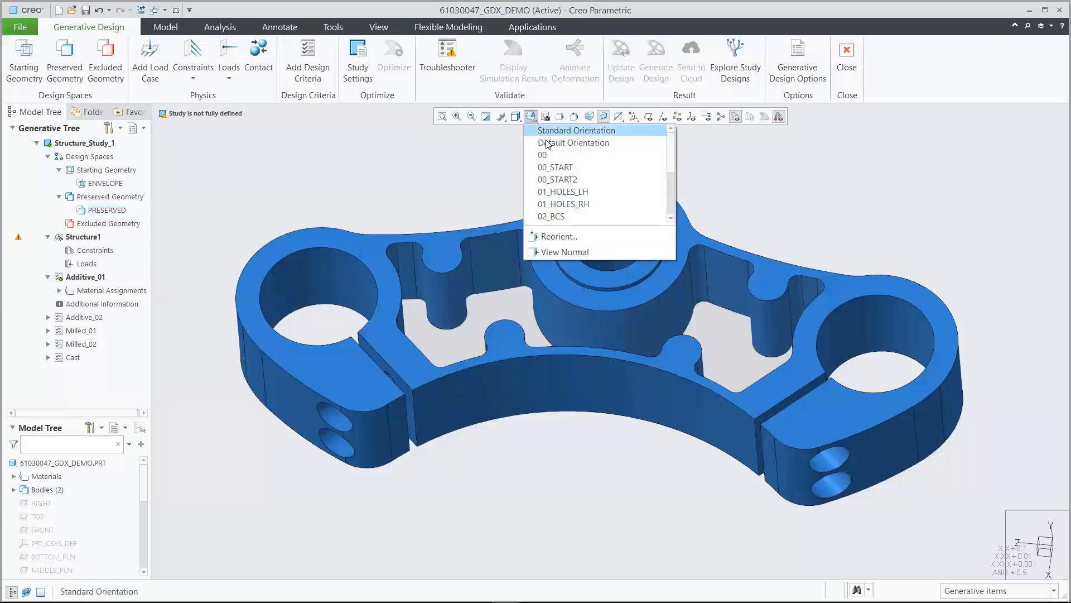
left_click(569, 204)
left_click(193, 81)
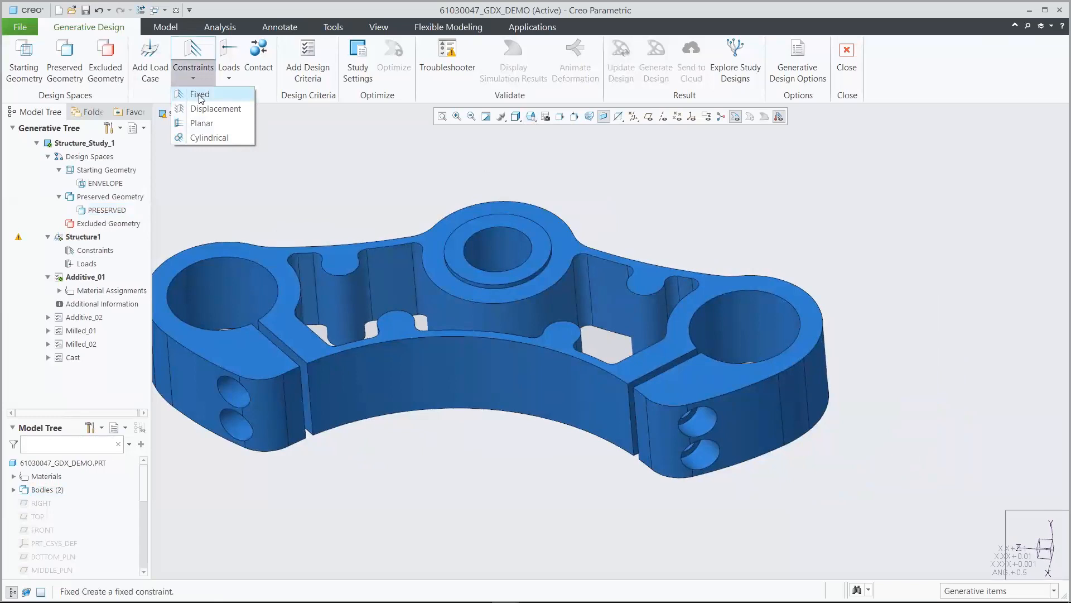
left_click(200, 95)
left_click(496, 237)
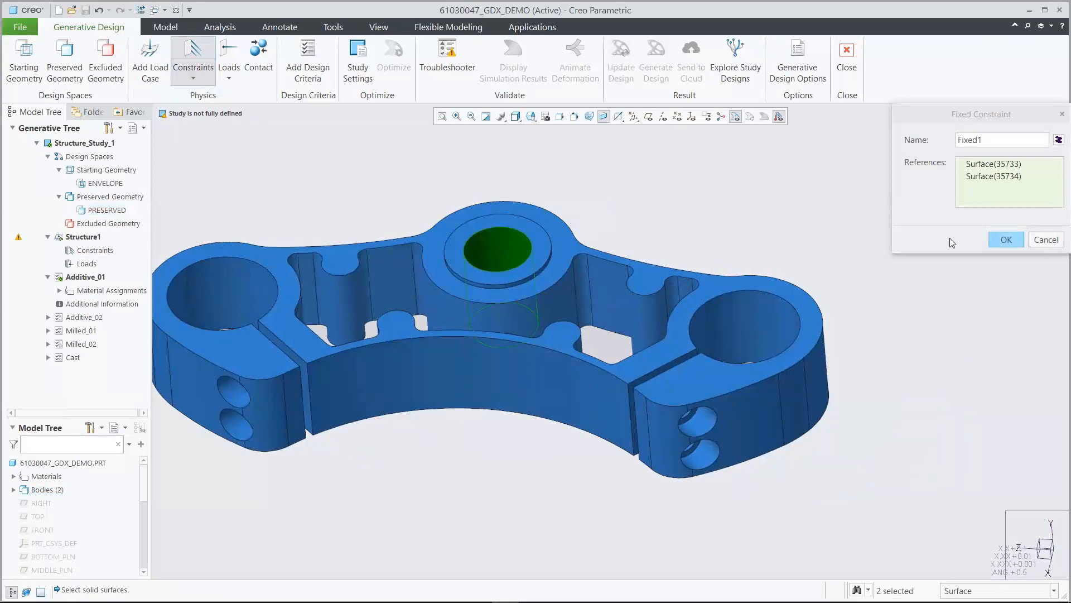
left_click(1000, 239)
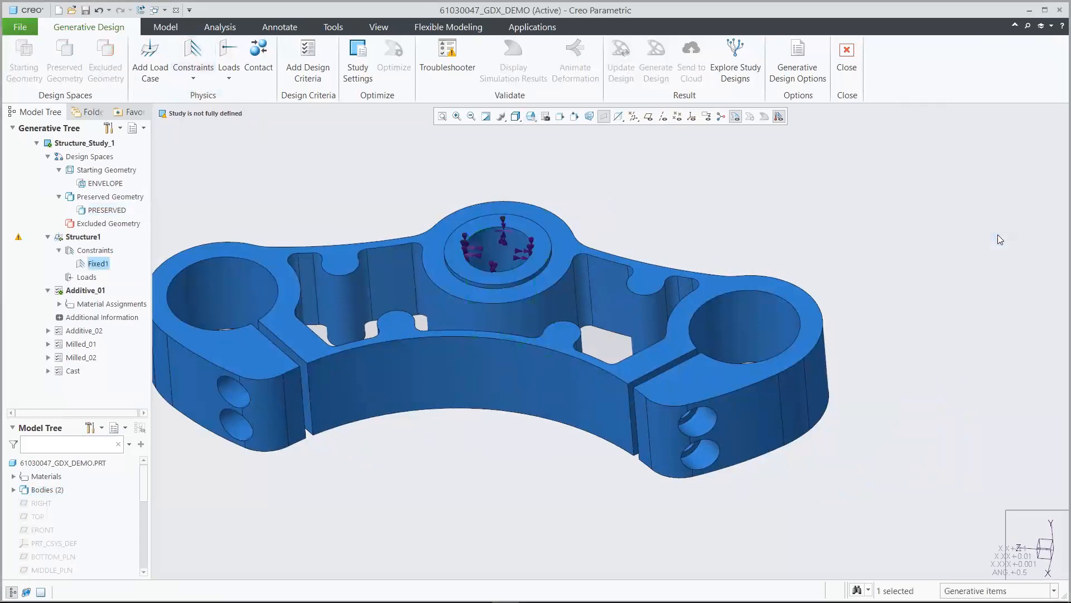
Apply a force of X 5200, Y 3000 N to both clamp hole surfaces
left_click(228, 70)
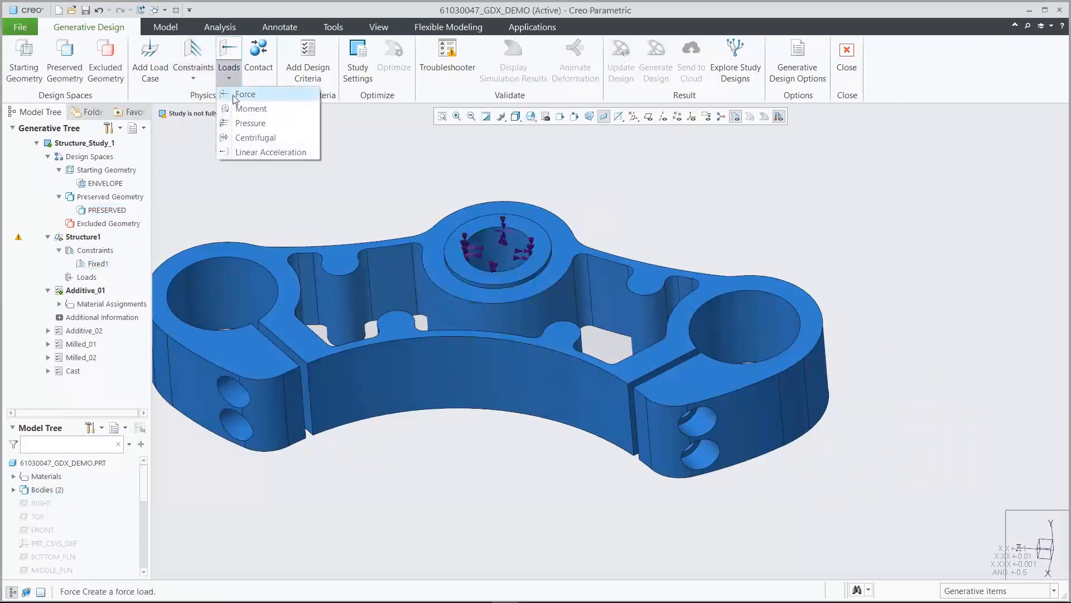
left_click(244, 95)
left_click(242, 293)
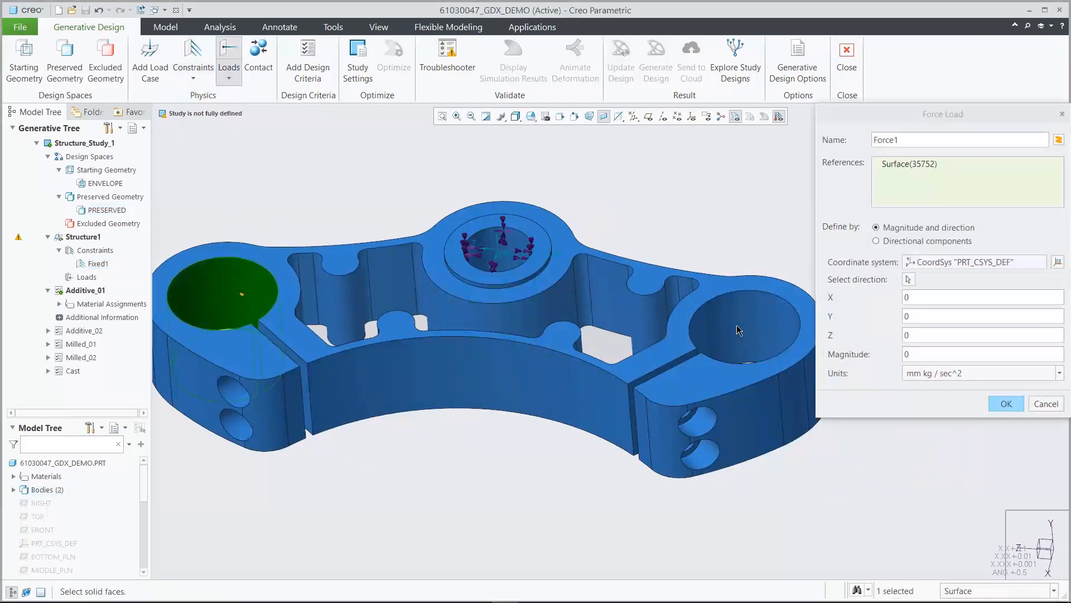
left_click(739, 330, "ctrl")
left_click(876, 241)
double_click(921, 280)
type("5200")
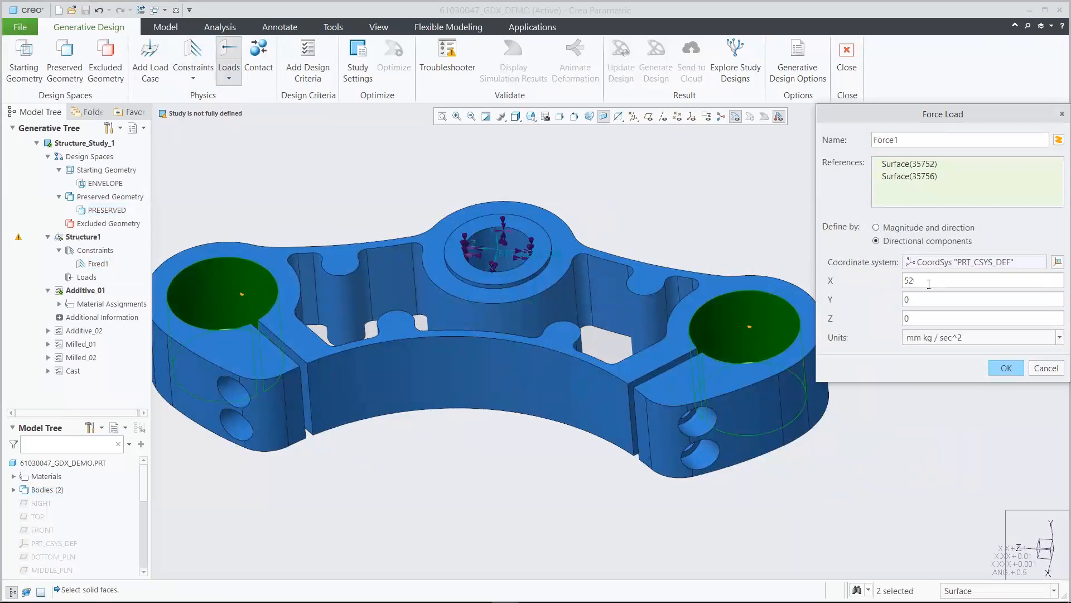
double_click(924, 300)
type("3000")
left_click(930, 337)
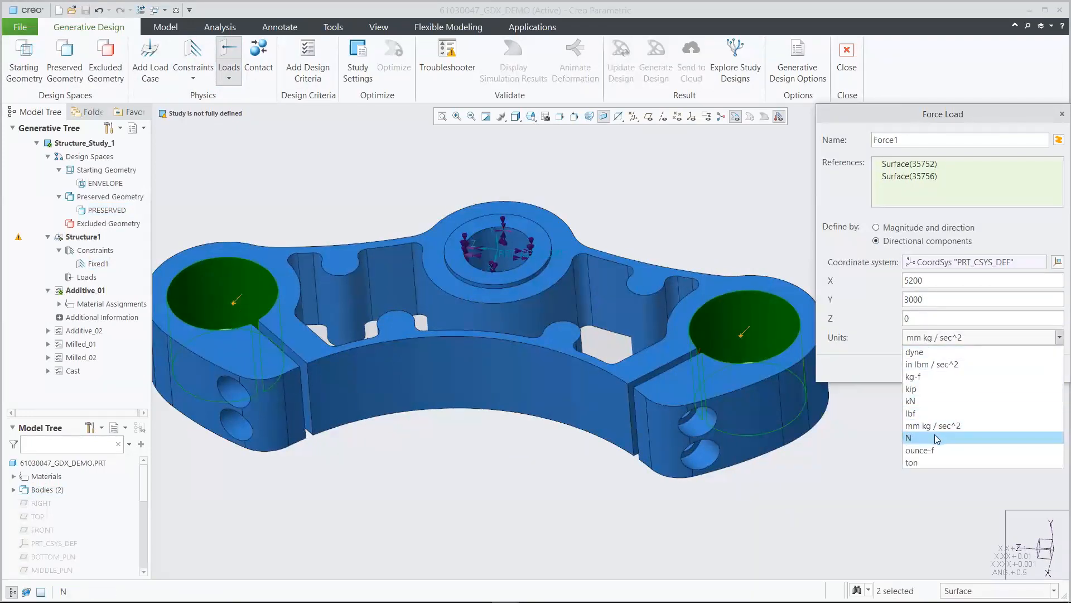
left_click(918, 436)
left_click(1001, 370)
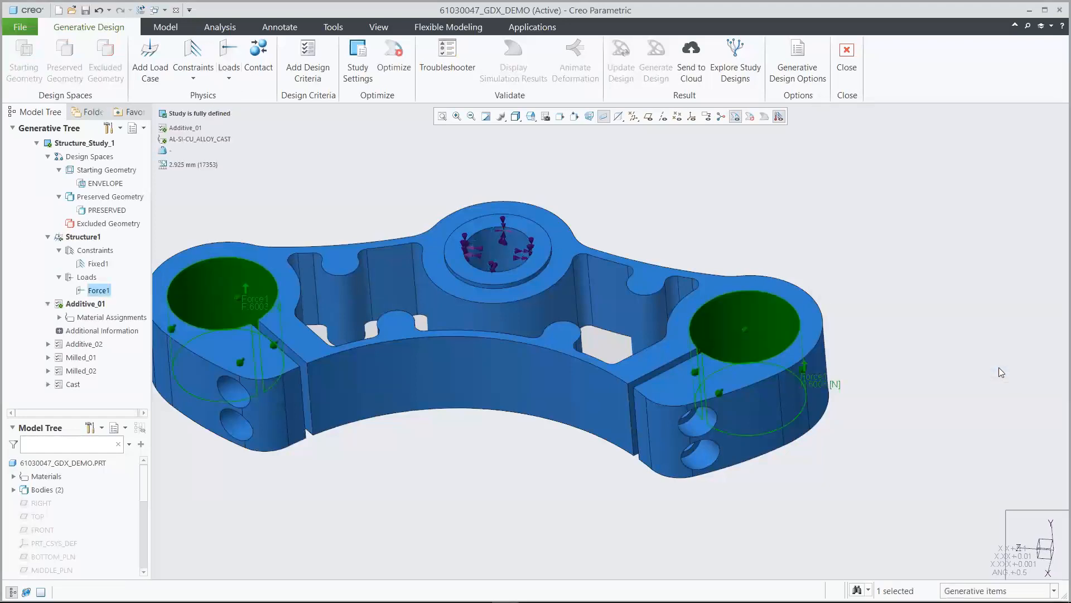
Restore the starting view and edit the design criteria of the Milled_02 variant
left_click(530, 116)
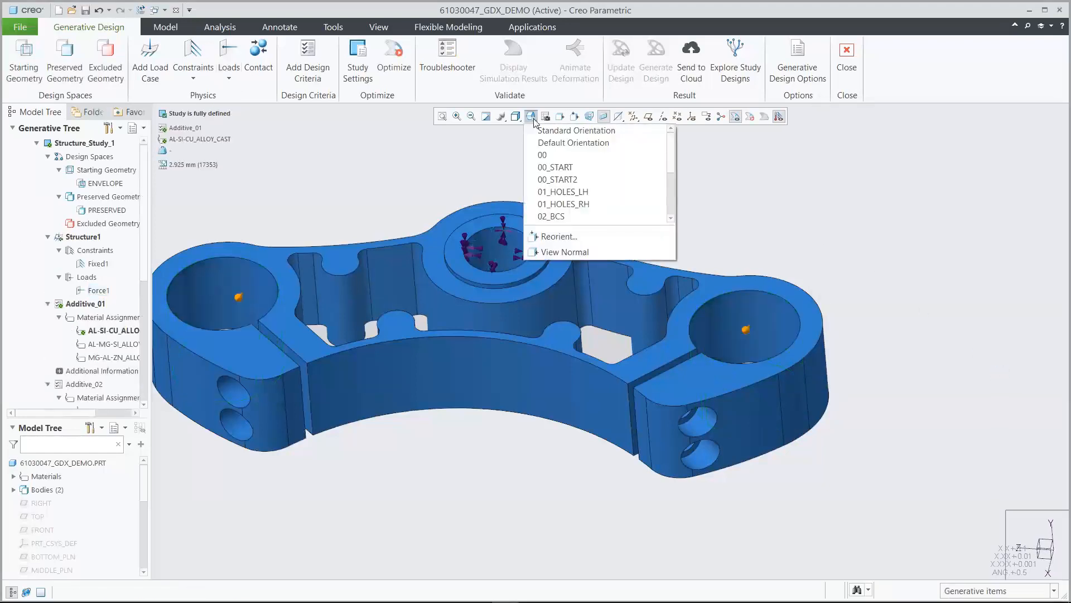
left_click(558, 168)
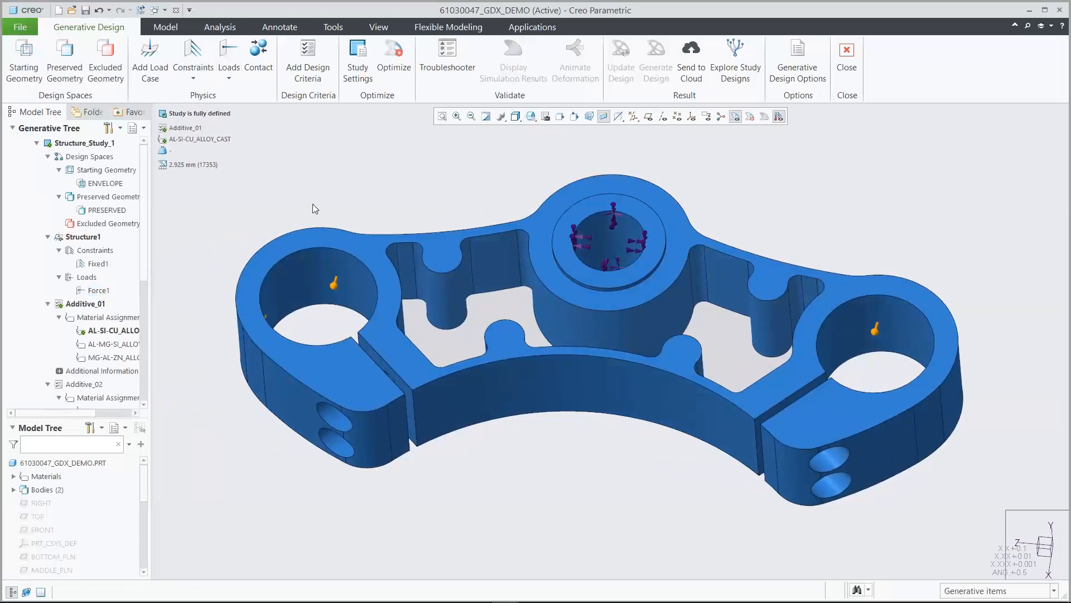
left_click_drag(144, 214, 153, 337)
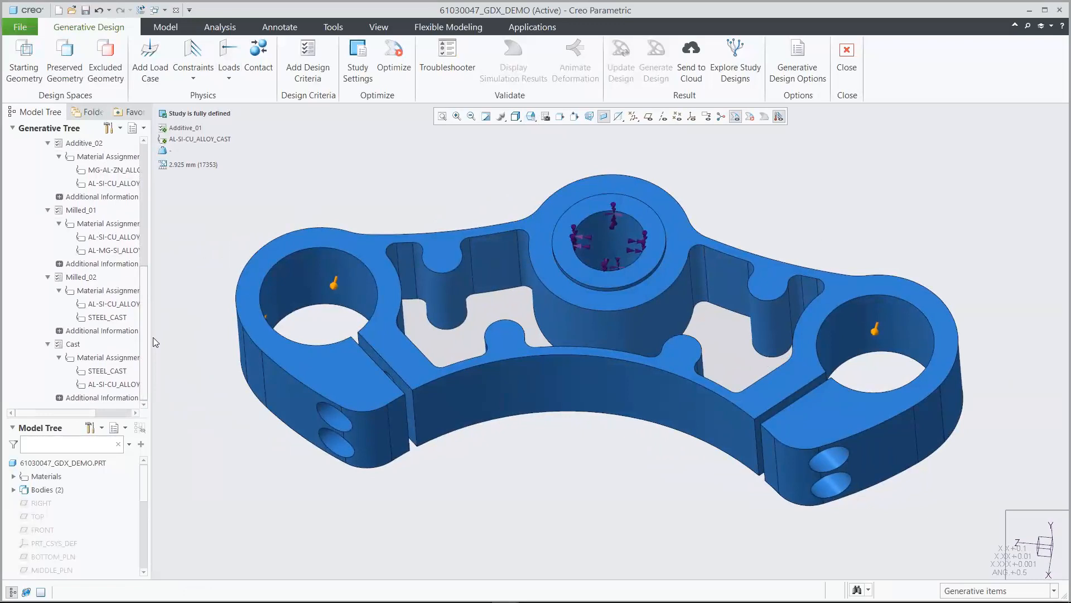
left_click(82, 281)
left_click(109, 248)
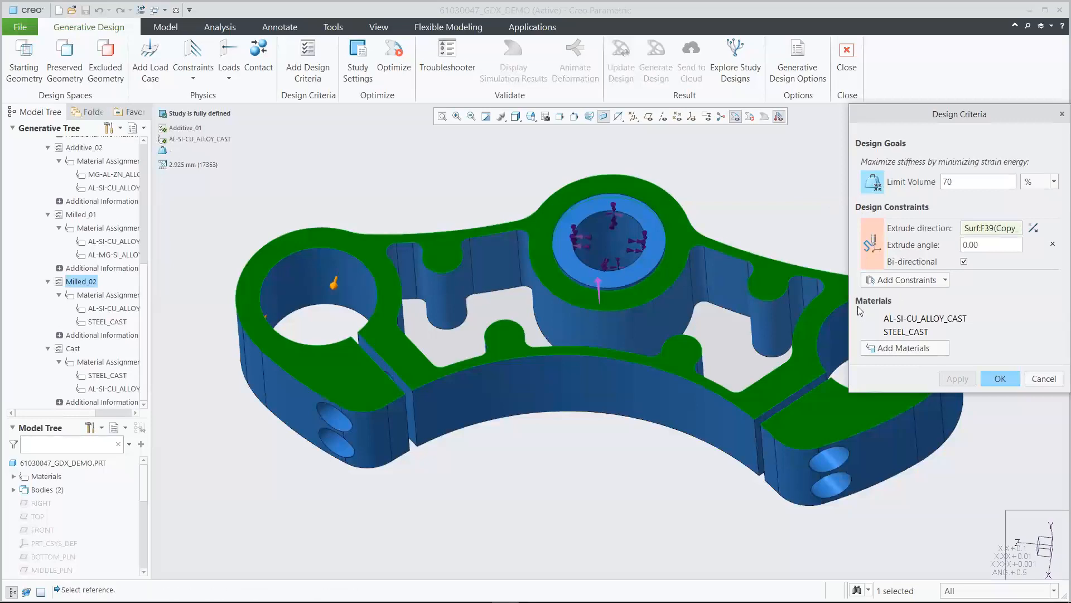
Add Steel_low_alloy from the Granta Ferrous_metals library as a Milled_02 material
left_click(892, 347)
double_click(659, 149)
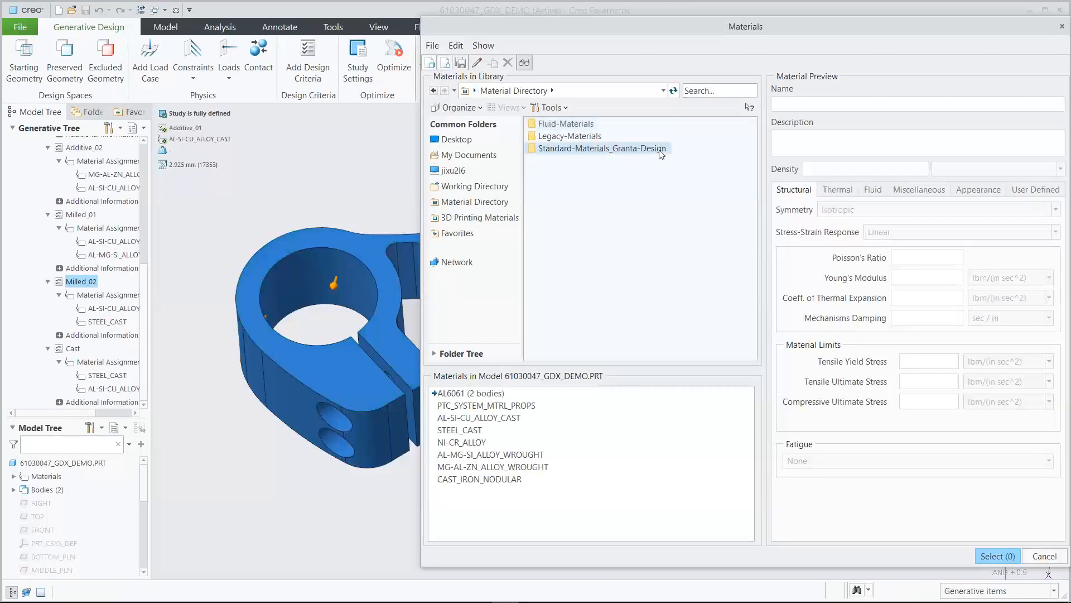
double_click(587, 162)
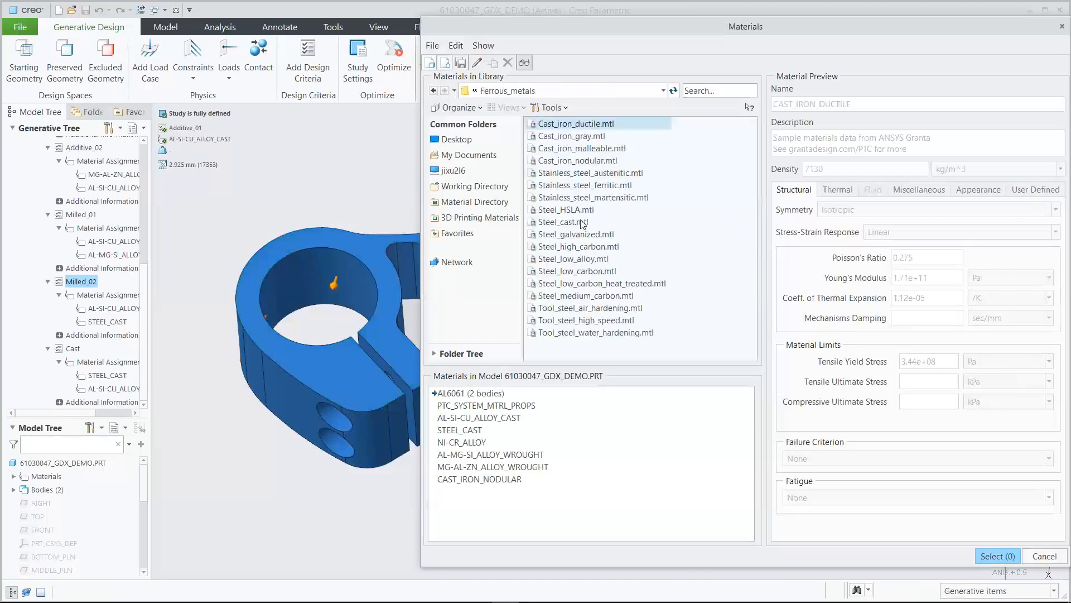
left_click(584, 260)
right_click(584, 259)
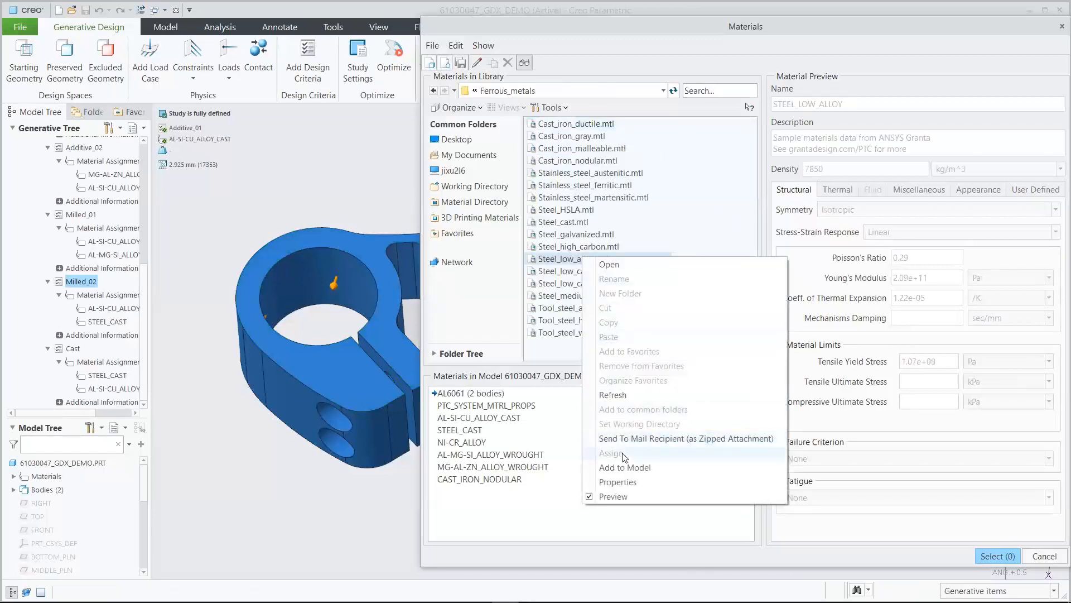
left_click(624, 468)
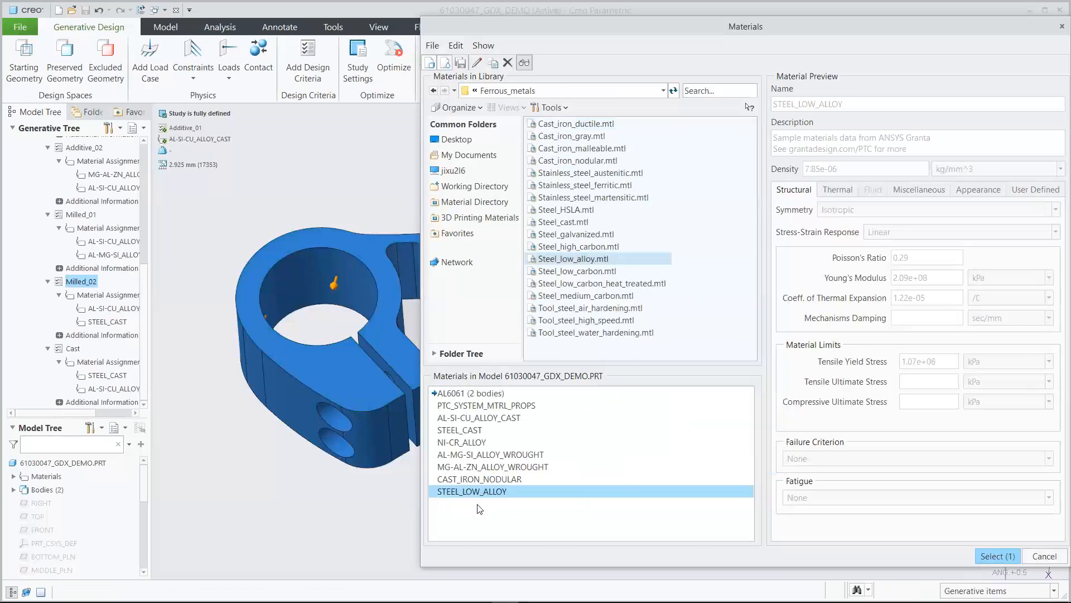
left_click(981, 556)
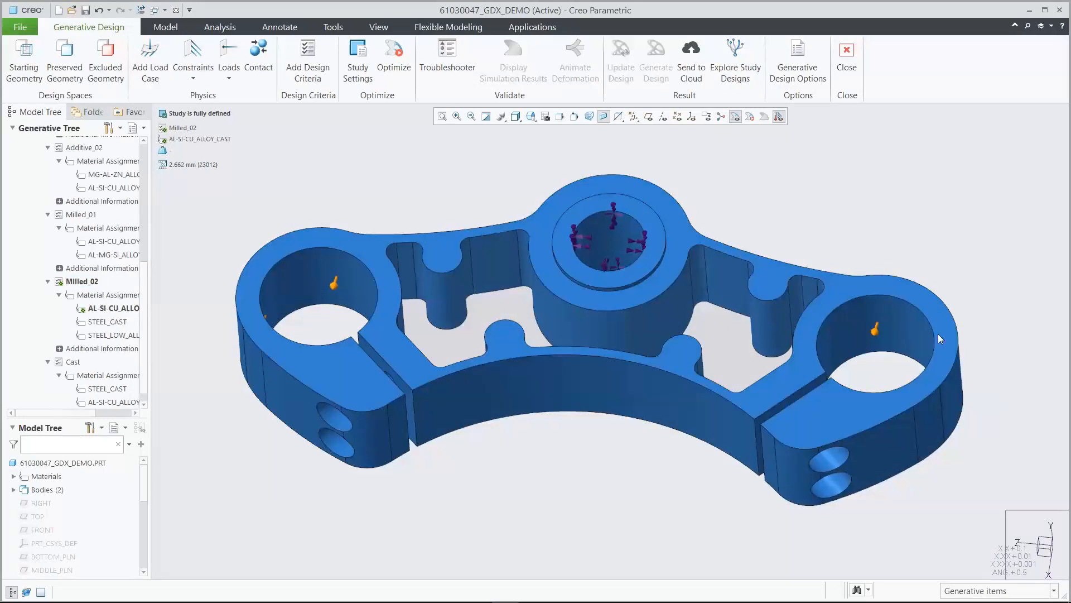
Change the minimum element size to 2.925 in Study Settings, then send the study for generation
left_click(362, 66)
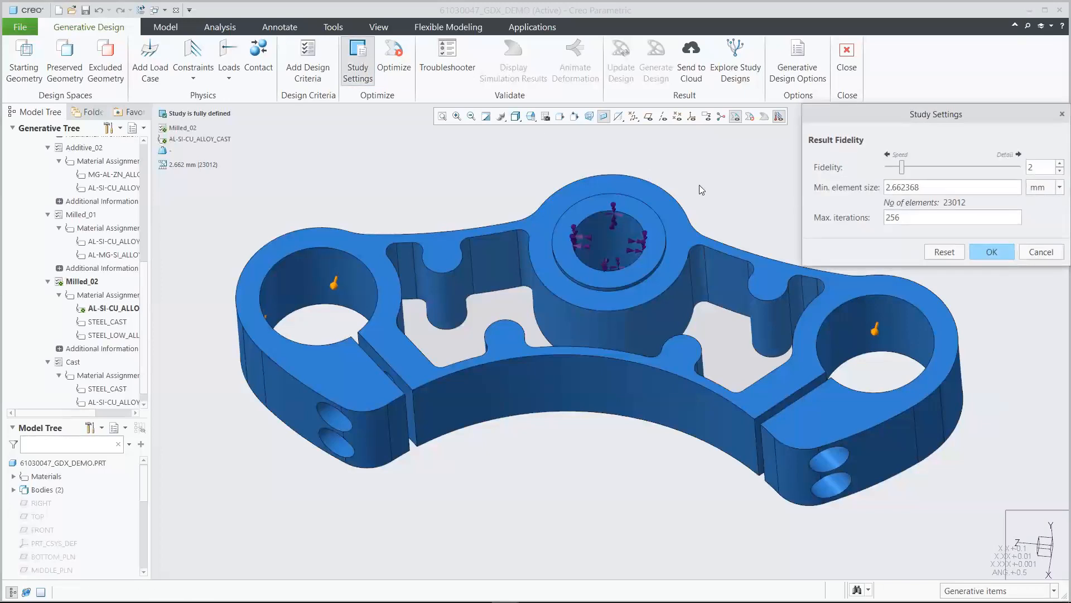
double_click(934, 187)
type("2.925")
left_click(992, 252)
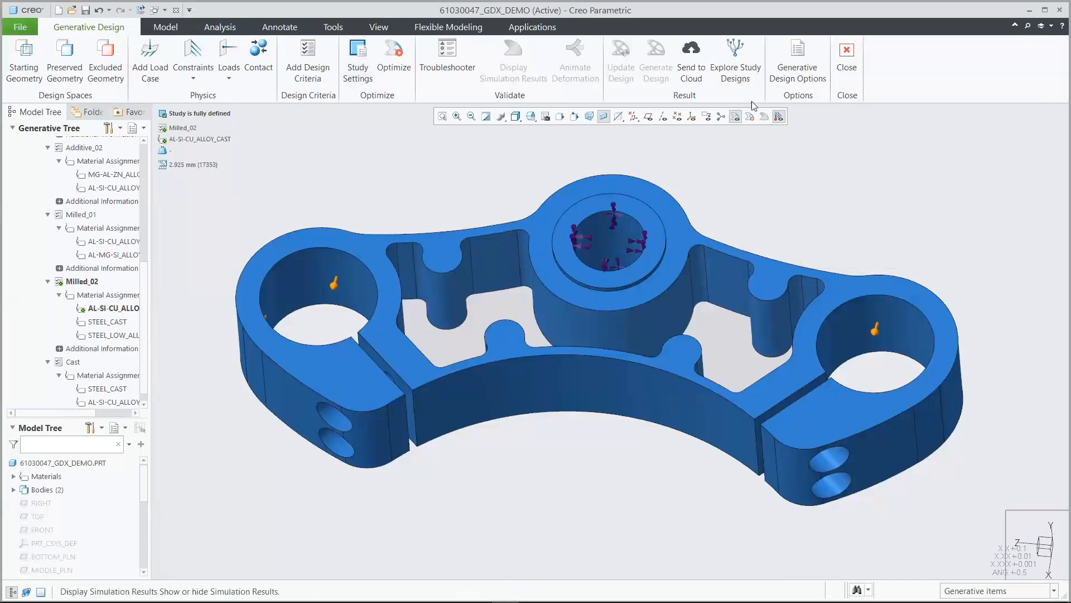
left_click(692, 66)
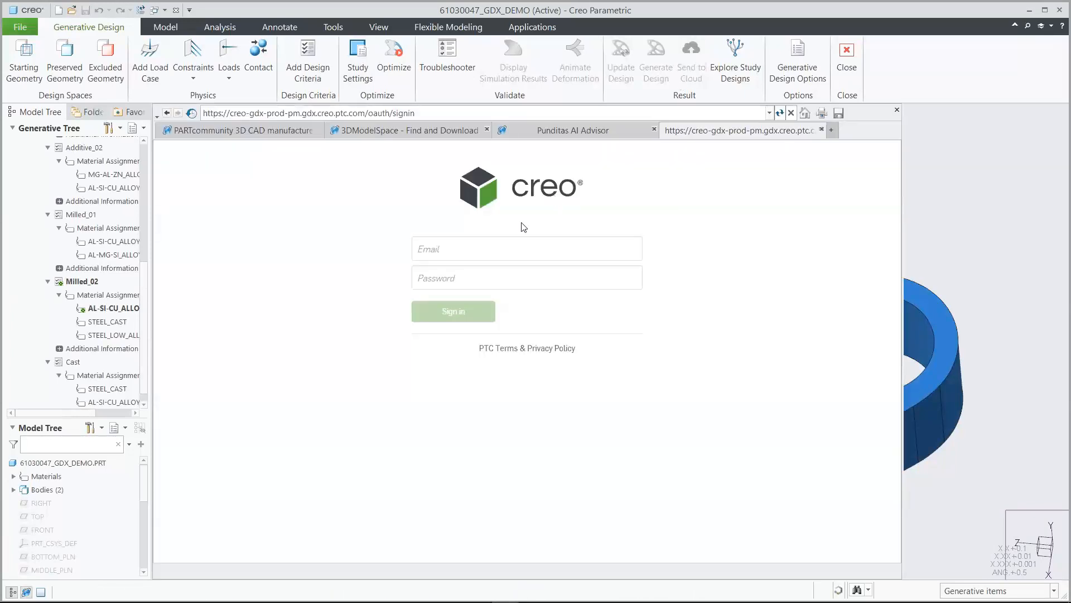
Sign in to the Generative Design web app with the account e-mail and password
left_click(455, 248)
key("Tab")
type("**********")
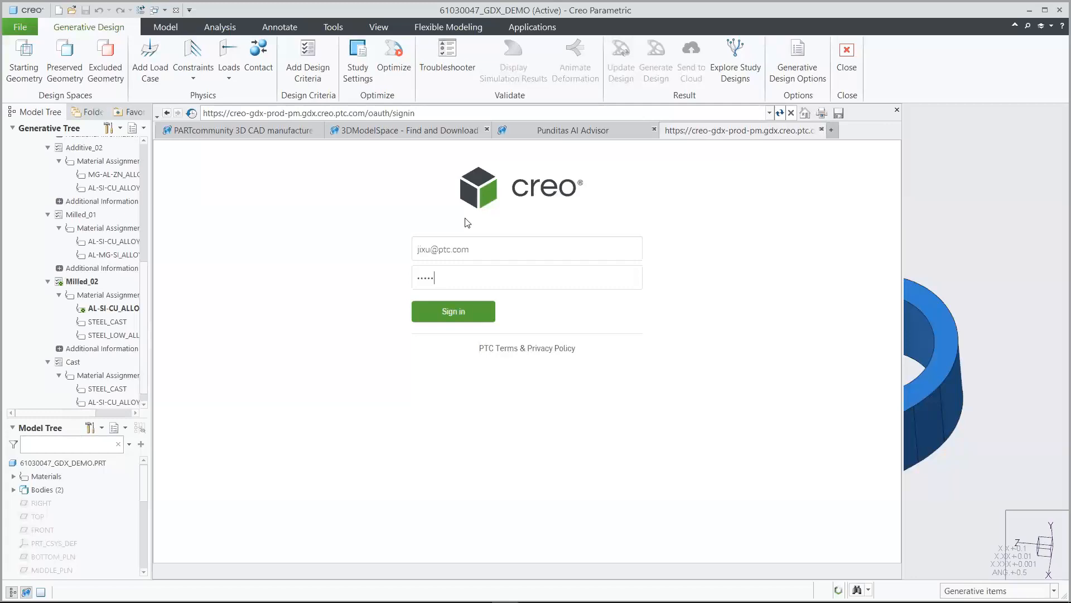
type("**")
key("Return")
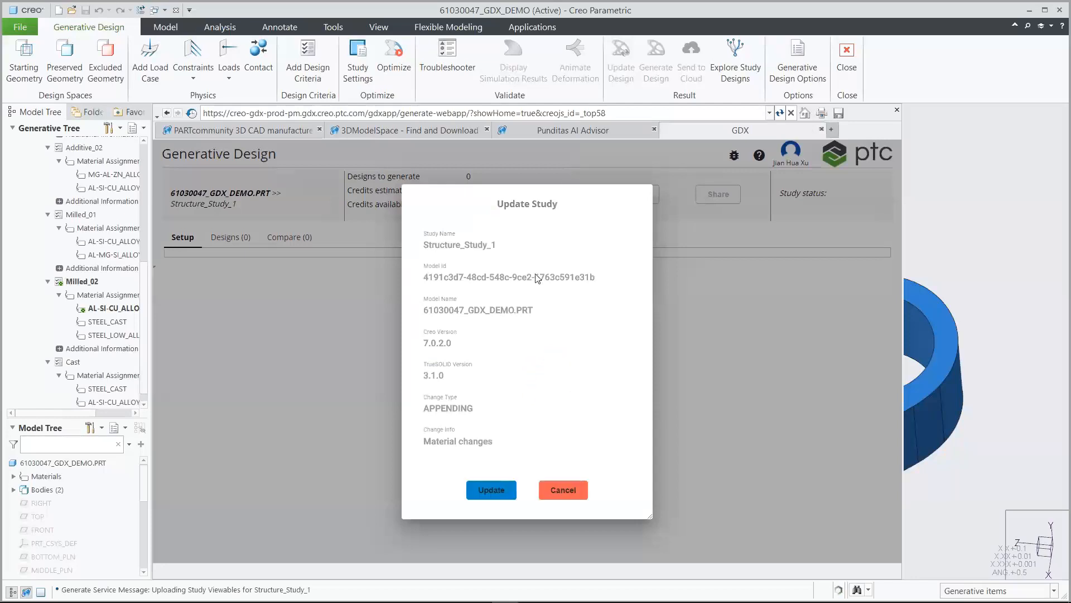
Update the study, add STEEL_LOW_ALLOY to the Milled_02 materials, and generate the design
left_click(493, 490)
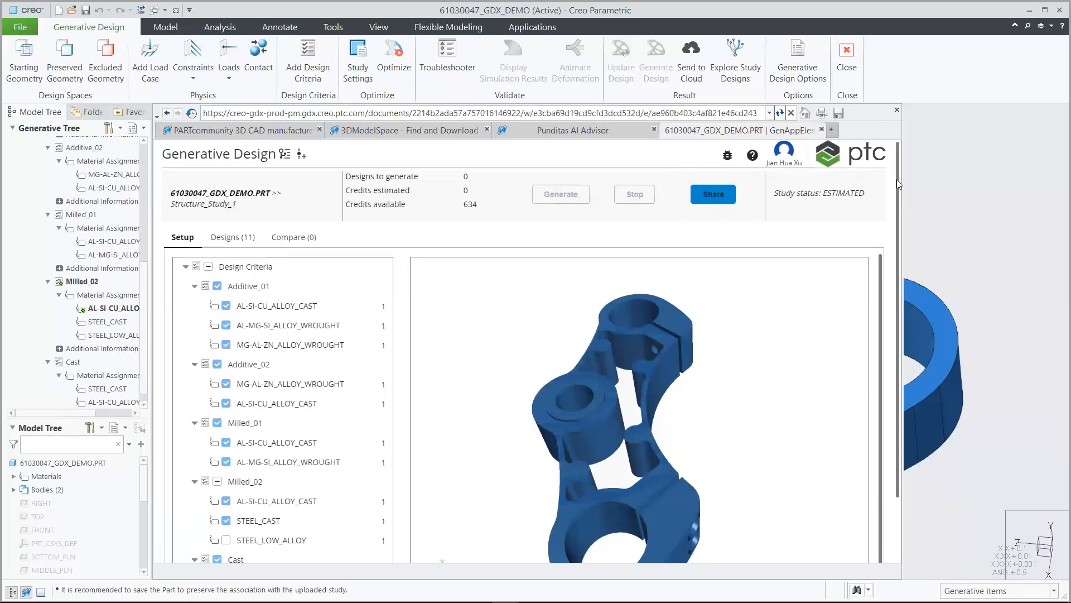
left_click_drag(899, 180, 894, 243)
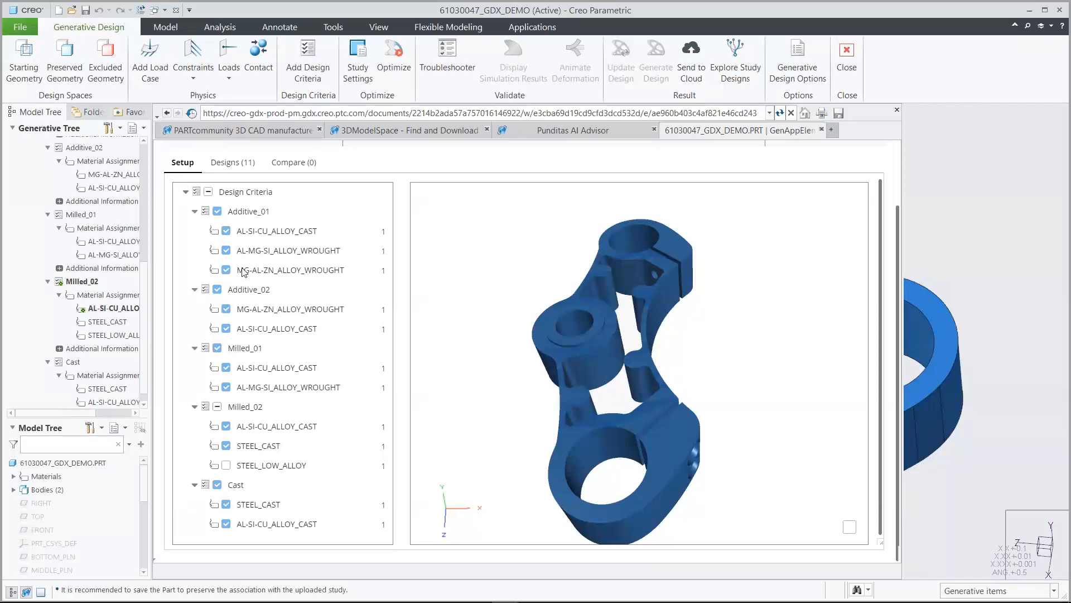
left_click(226, 465)
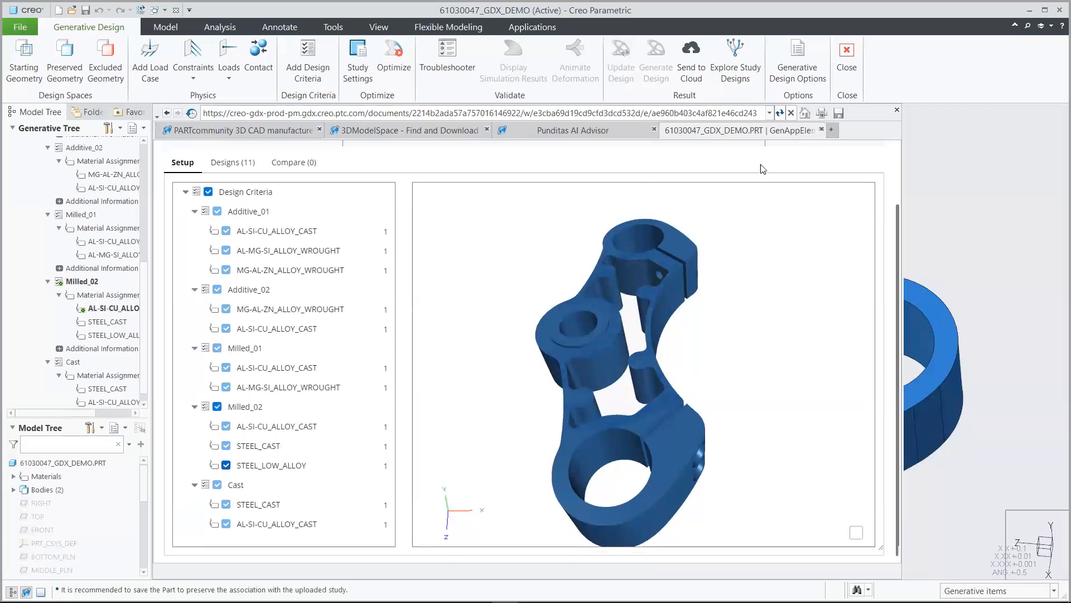
left_click_drag(897, 219, 902, 161)
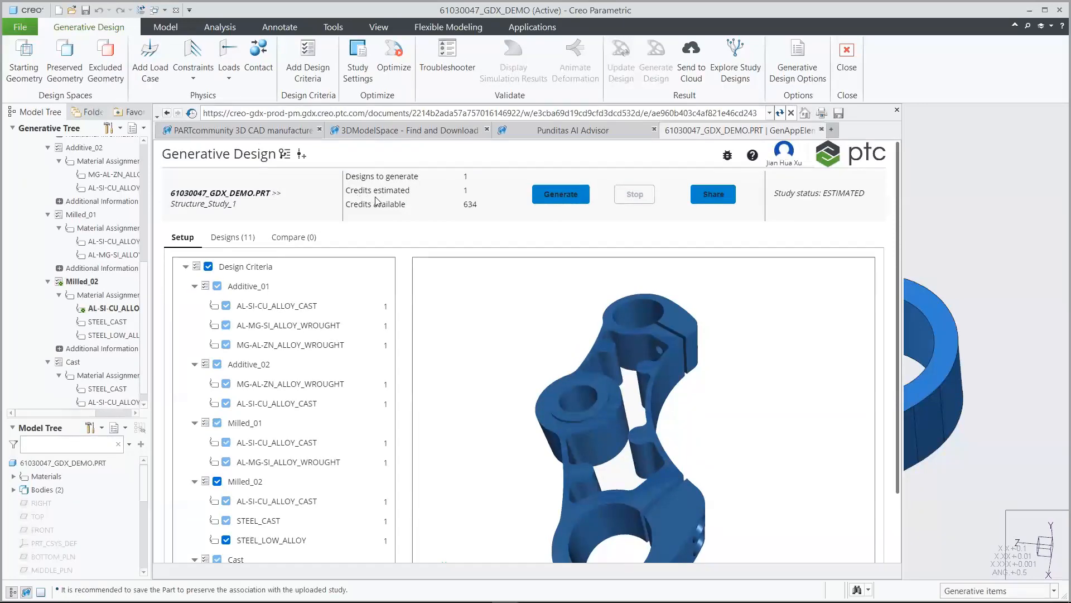
left_click(560, 195)
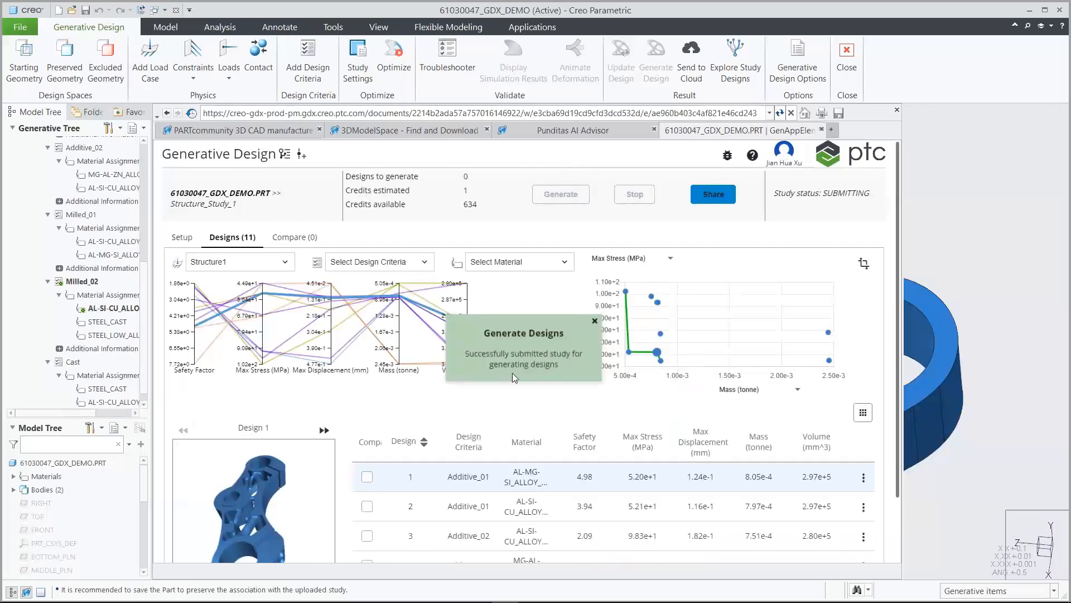
Dismiss the generation notice and set the designs table to 15 rows per page to see all 12 designs
left_click(595, 322)
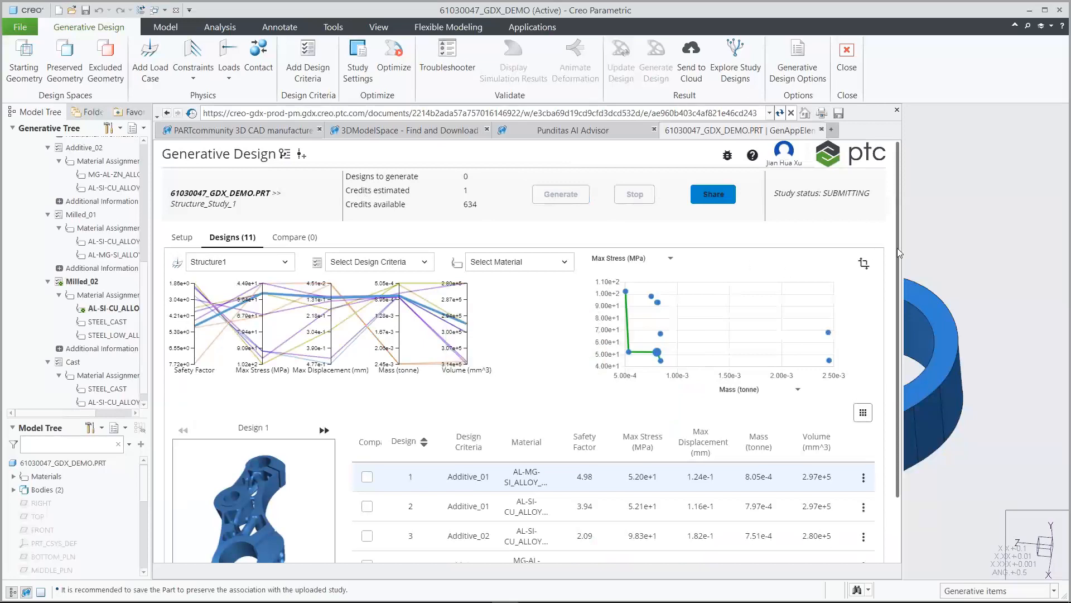
left_click_drag(897, 248, 895, 339)
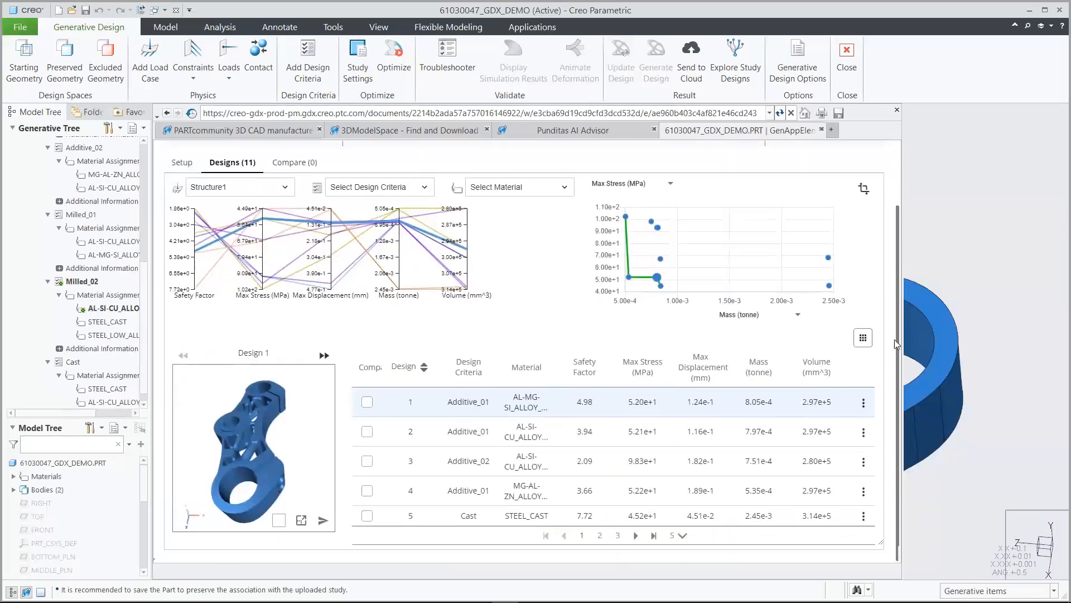
left_click(680, 537)
left_click(679, 502)
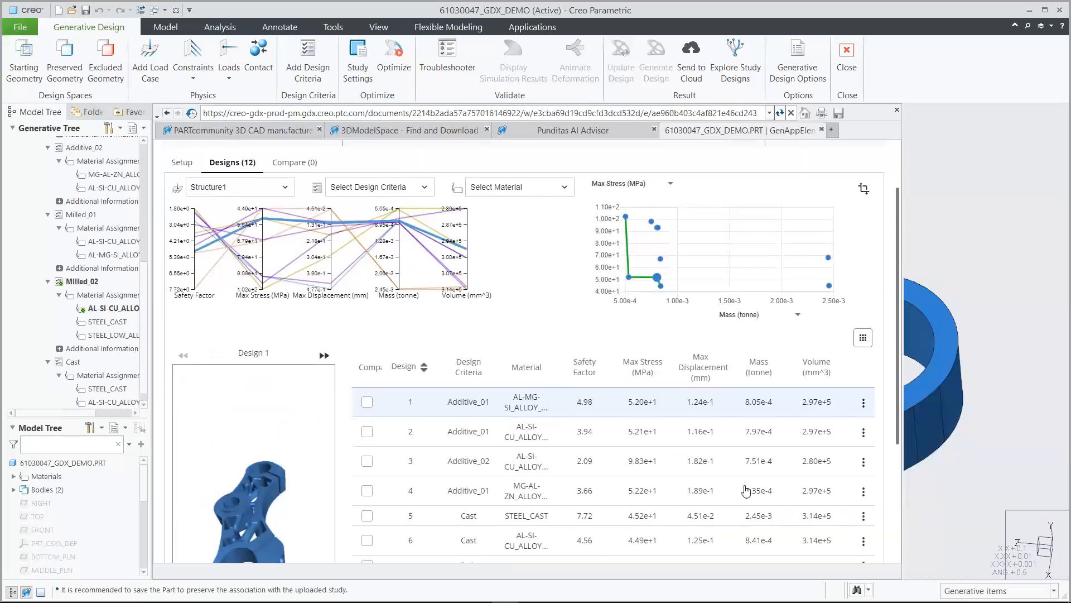
left_click_drag(900, 377, 886, 508)
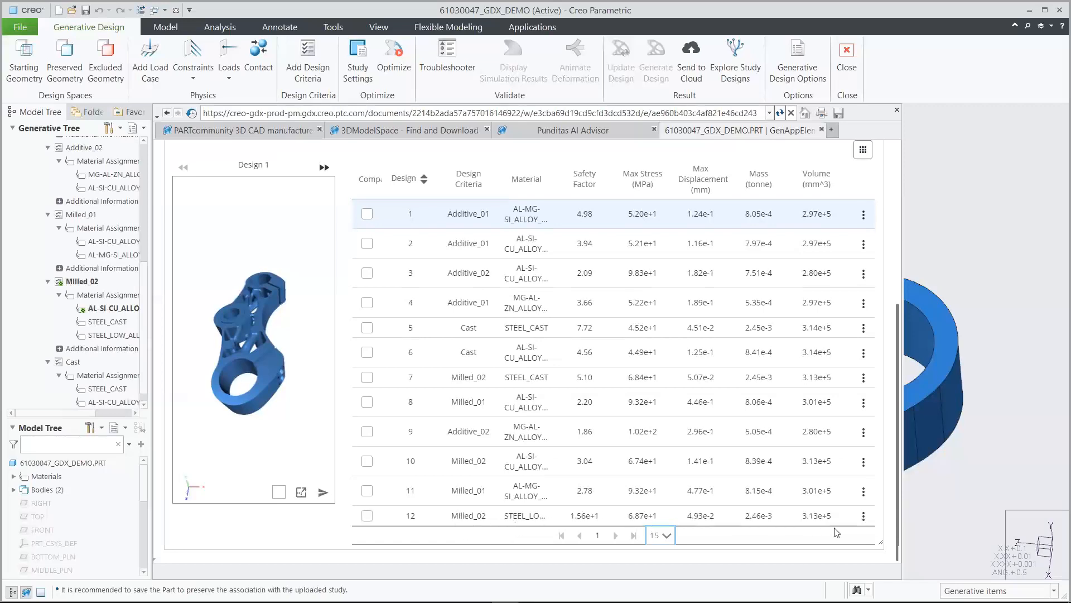
left_click_drag(897, 516, 906, 329)
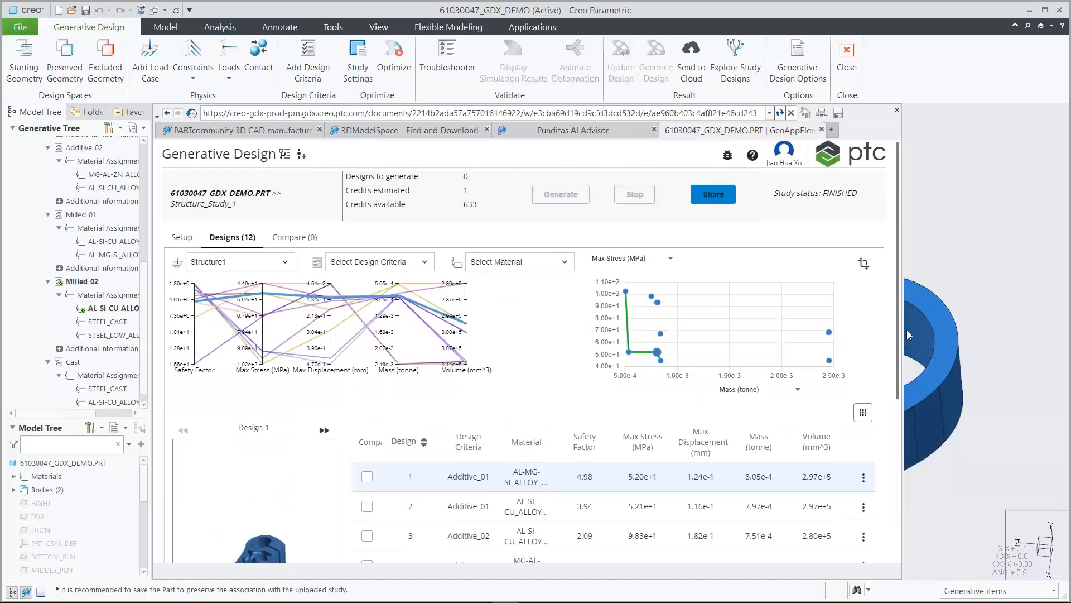
left_click(280, 267)
left_click(299, 268)
left_click(568, 265)
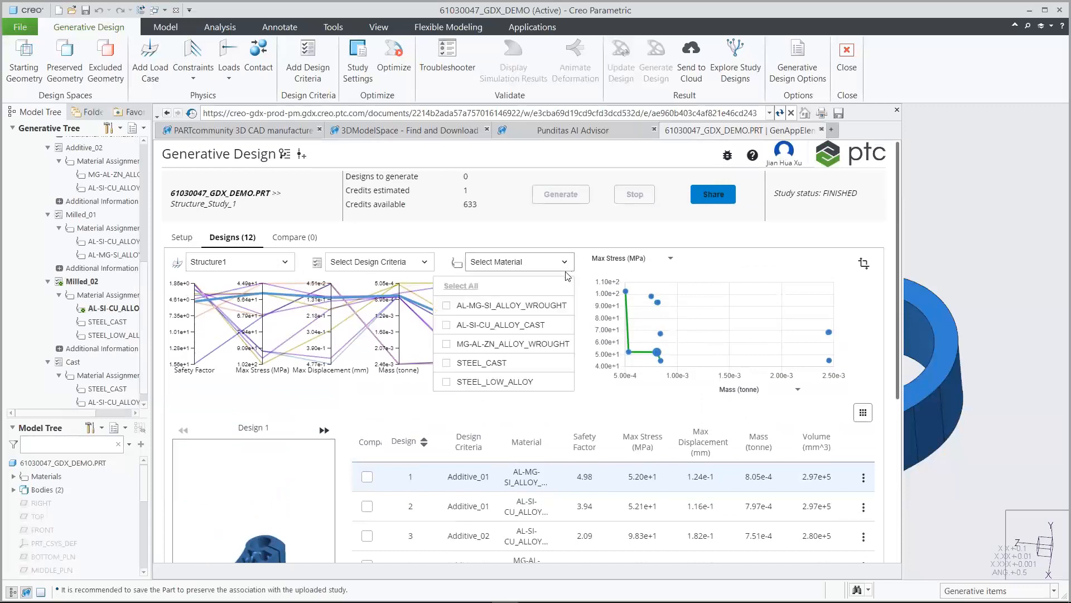
left_click(551, 310)
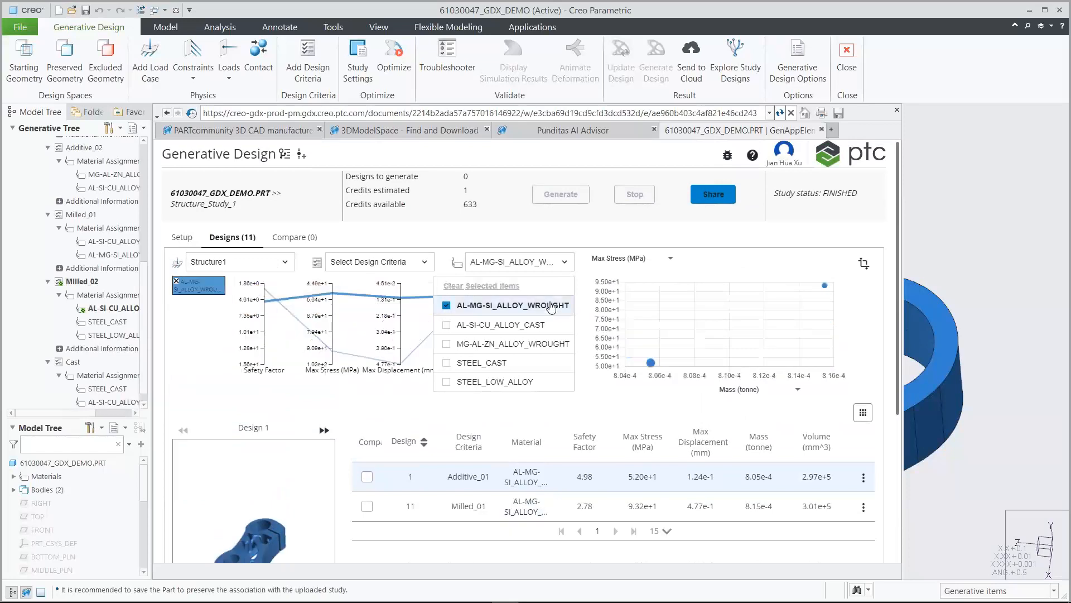
mouse_move(899, 277)
left_mouse_down()
mouse_move(901, 319)
mouse_move(900, 270)
left_mouse_up()
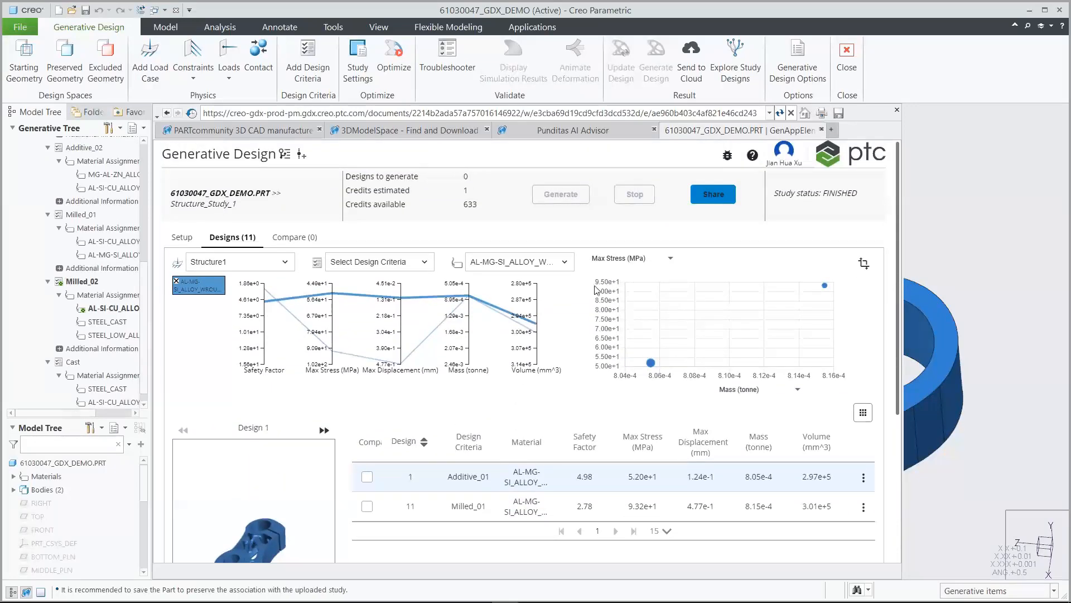
left_click(513, 261)
left_click(505, 287)
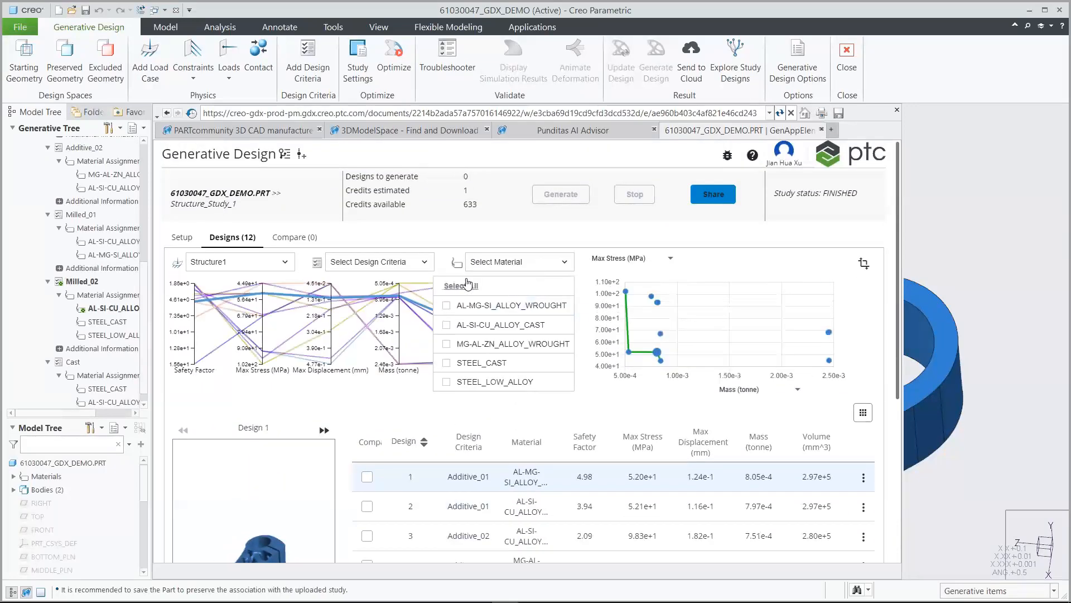
left_click(385, 262)
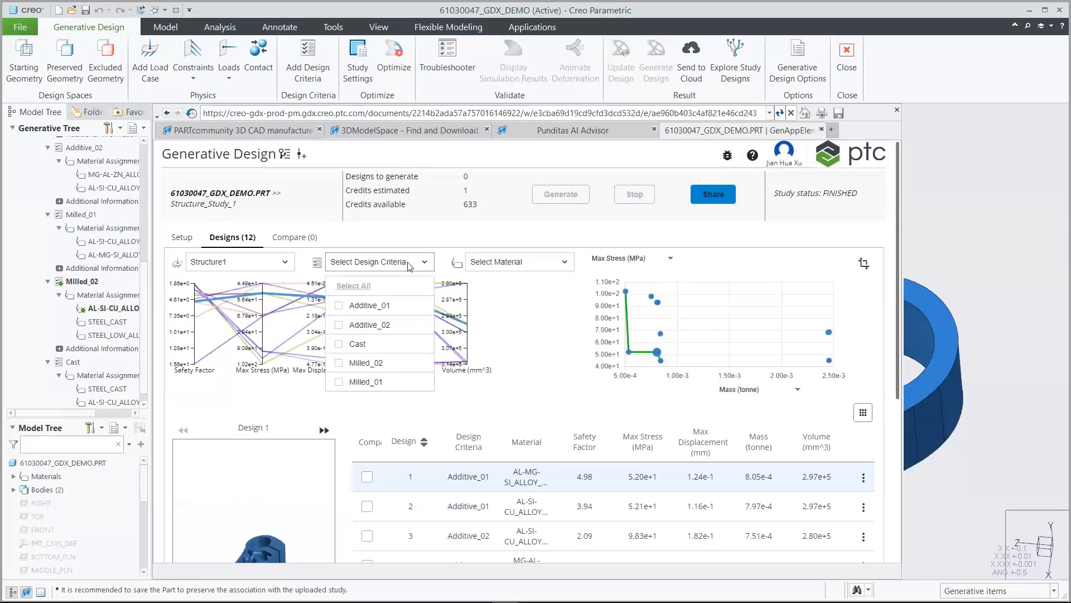
left_click(377, 306)
left_click_drag(898, 273, 897, 250)
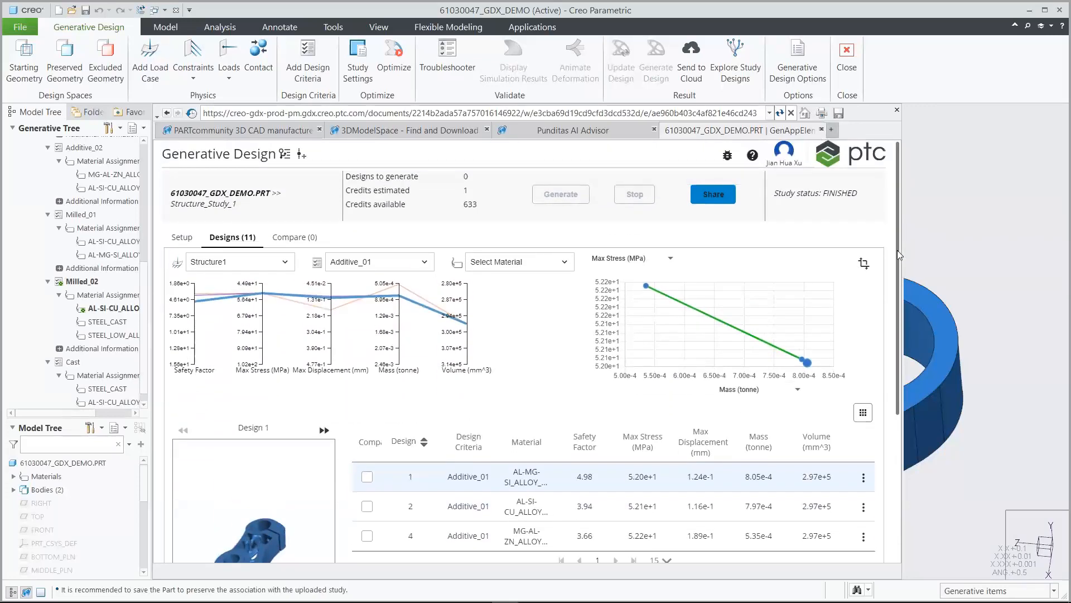
left_click(421, 262)
left_click(385, 363)
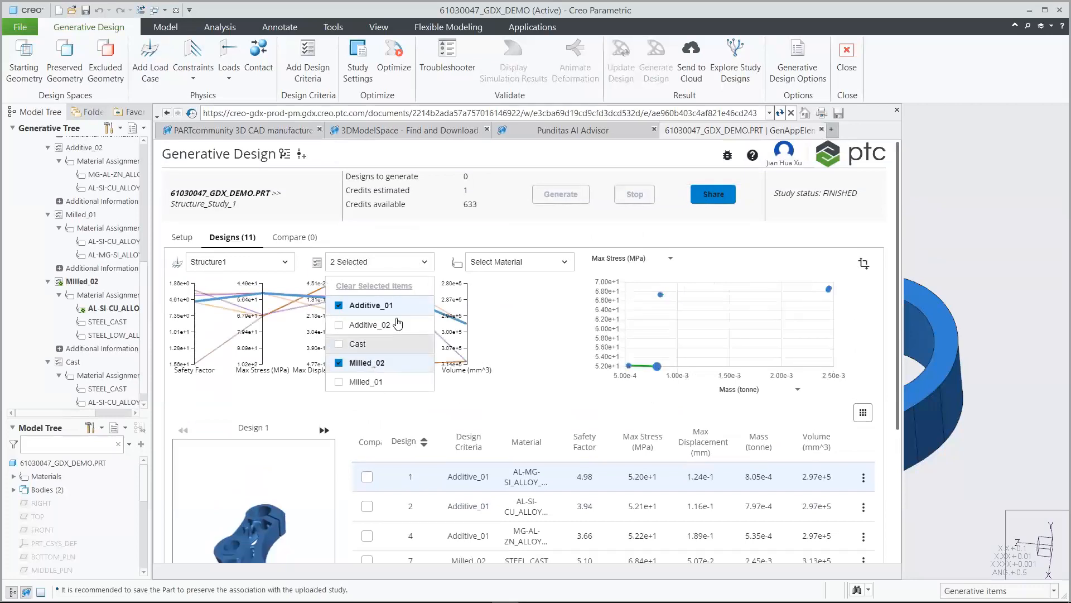
mouse_move(898, 243)
left_mouse_down()
mouse_move(895, 319)
mouse_move(895, 239)
left_mouse_up()
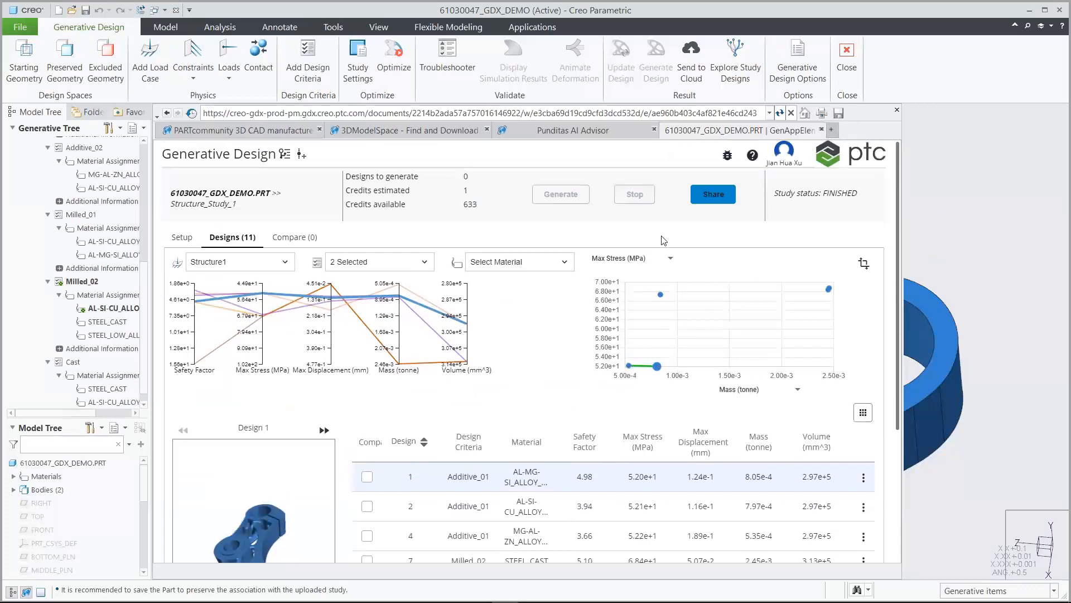
left_click(412, 262)
left_click(396, 285)
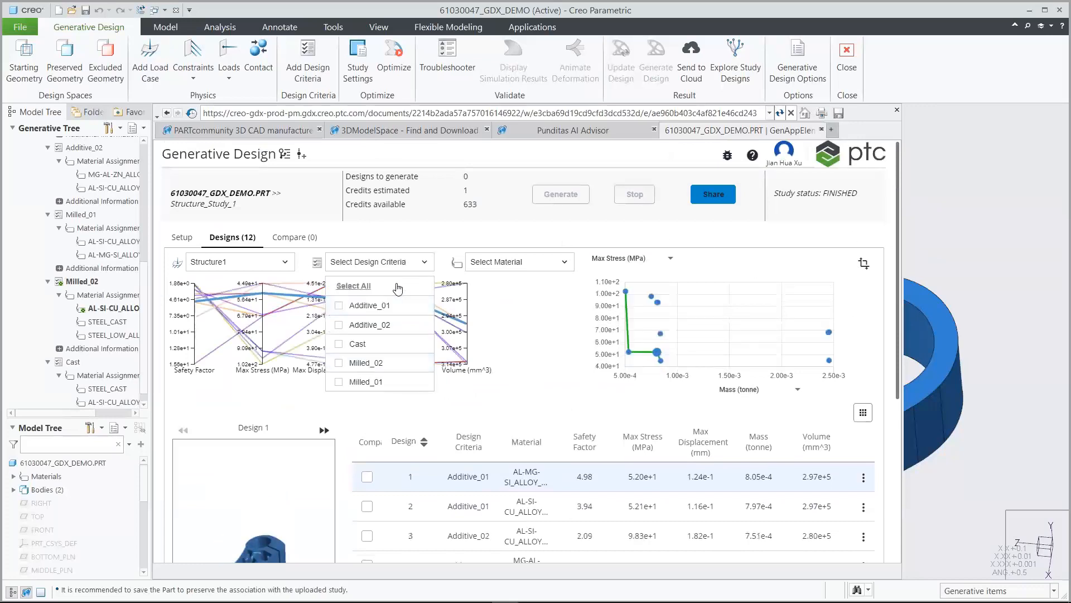
left_click(442, 264)
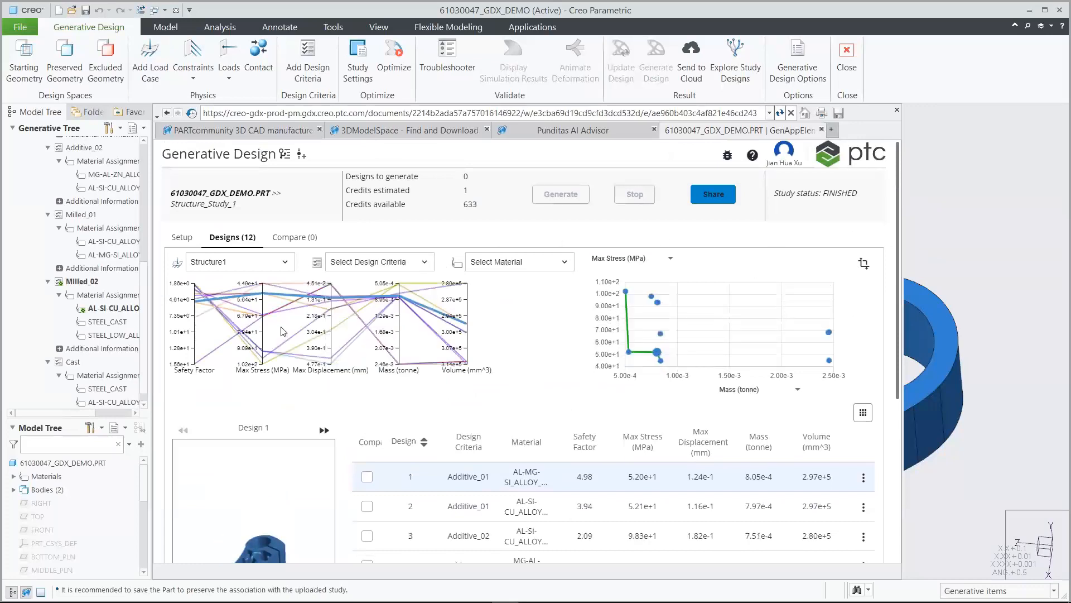
Move the Safety Factor axis to the chart's right end, flip it, and limit it to its upper range
left_click_drag(184, 346, 487, 337)
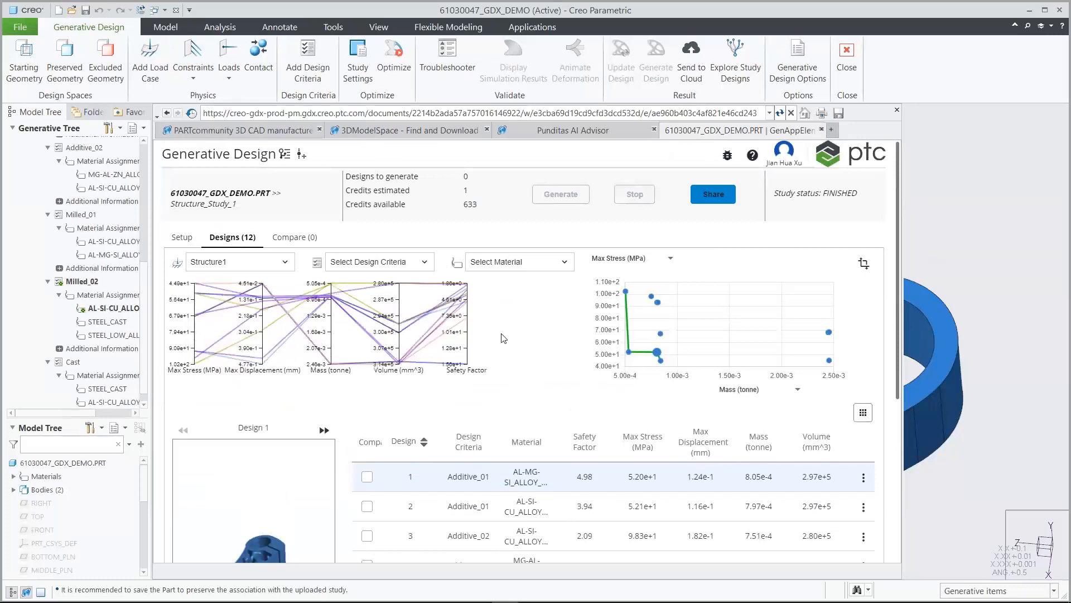
double_click(455, 372)
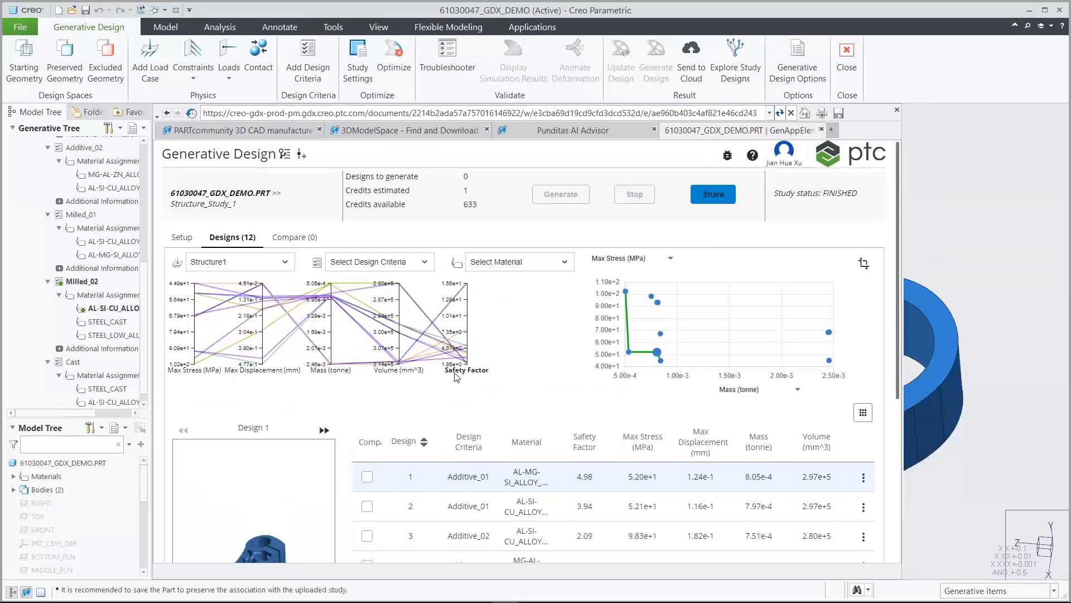
left_click_drag(465, 355, 484, 282)
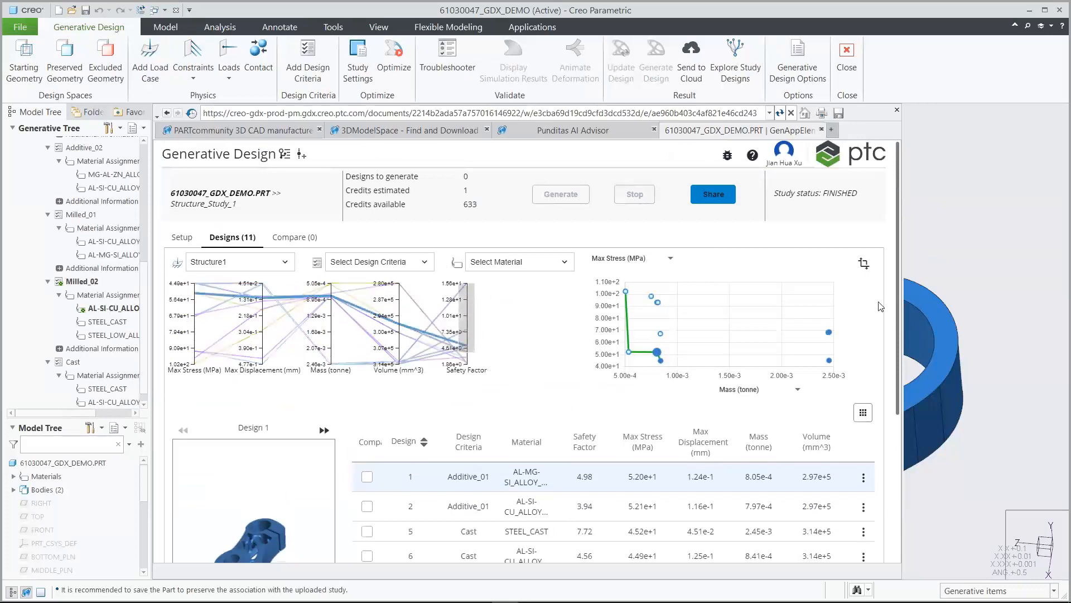
scroll(896, 322, "down", 2)
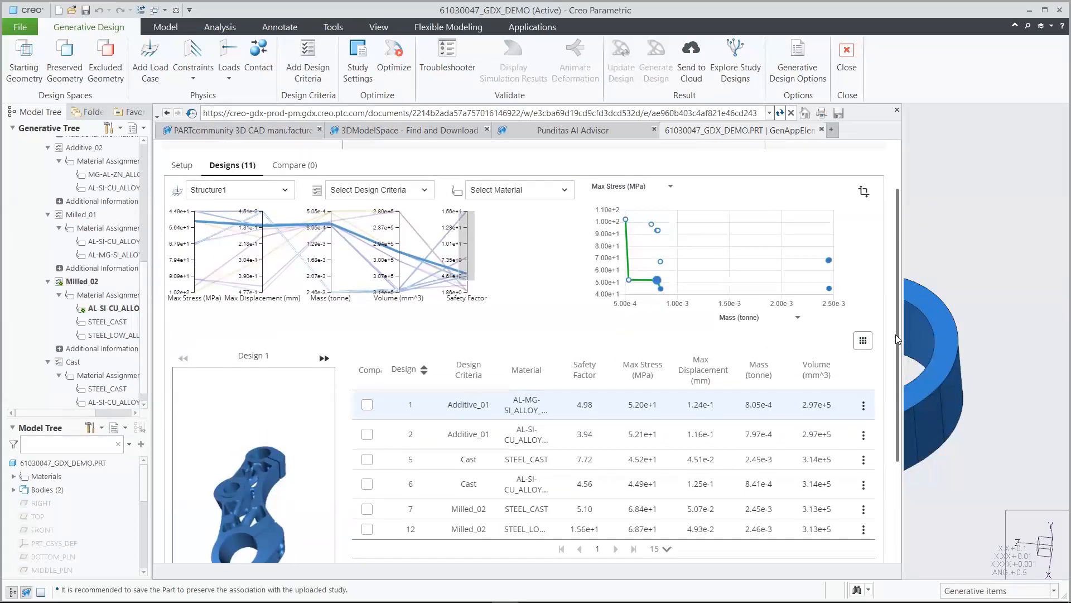
scroll(897, 339, "up", 2)
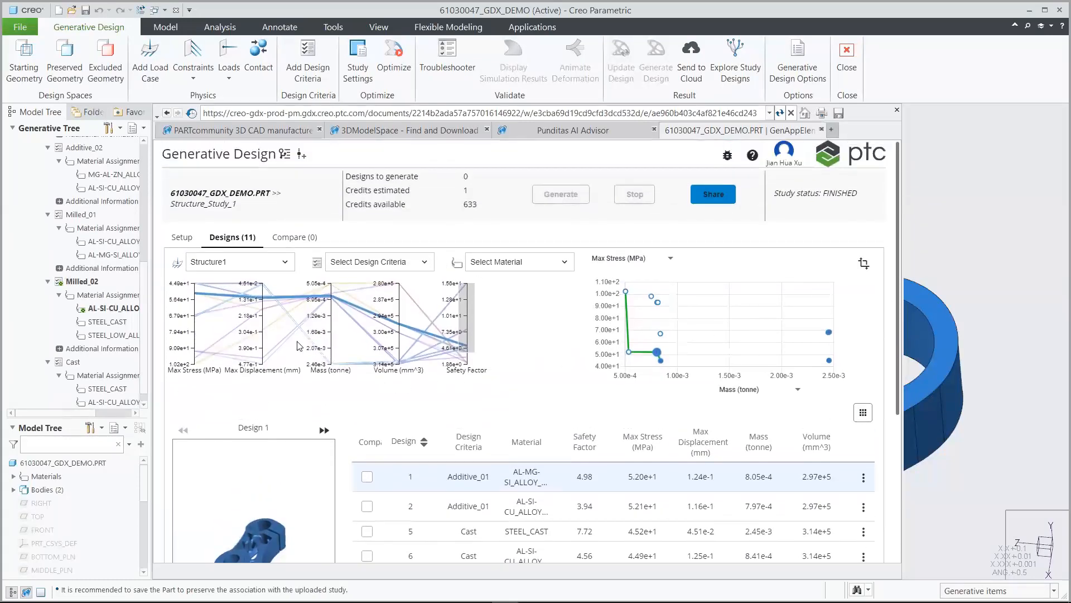
Try a Mass range filter, clear it, and limit the designs to a Max Displacement range
left_click_drag(333, 319, 336, 279)
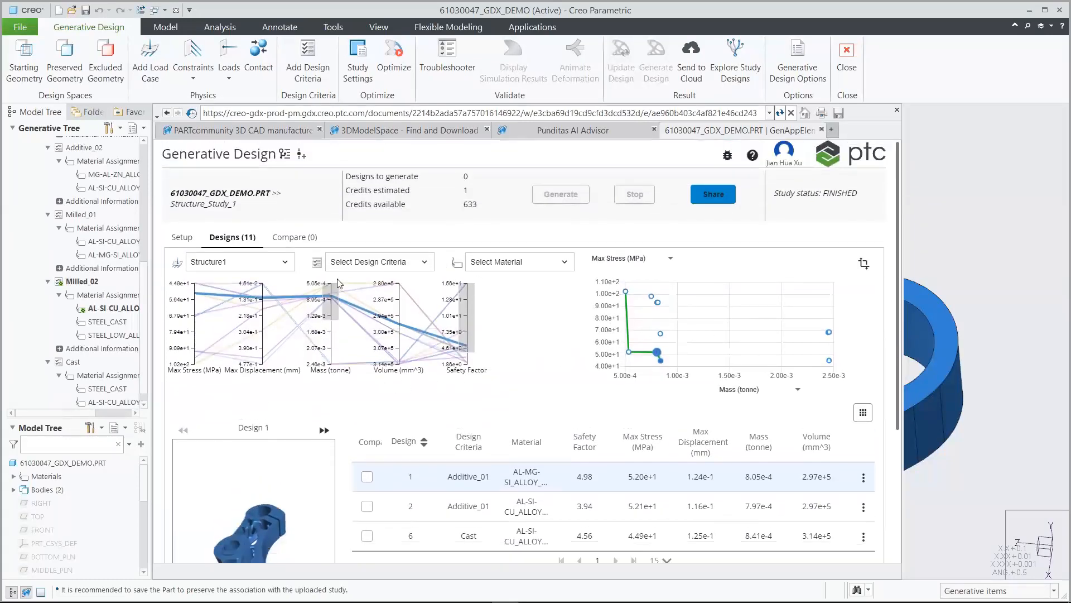
mouse_move(899, 349)
left_mouse_down()
mouse_move(901, 380)
mouse_move(896, 330)
left_mouse_up()
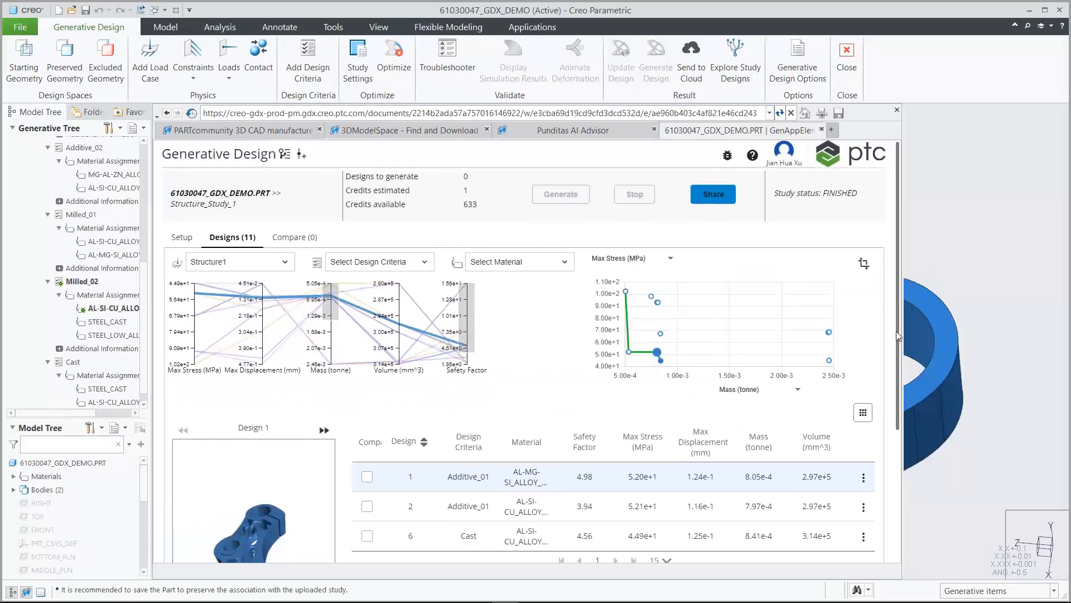
left_click(339, 285)
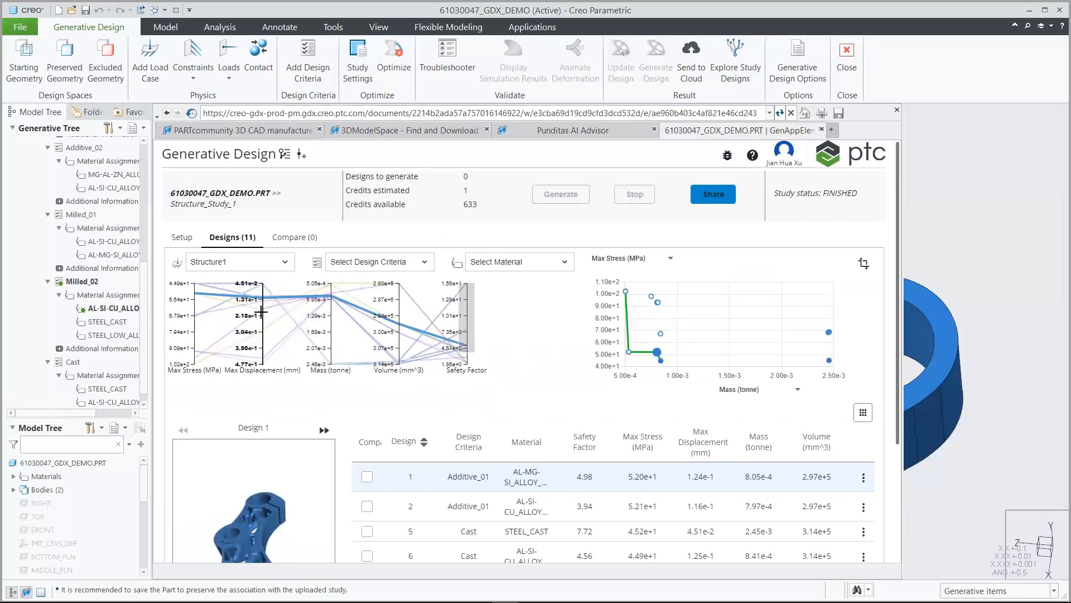
left_click_drag(255, 312, 261, 283)
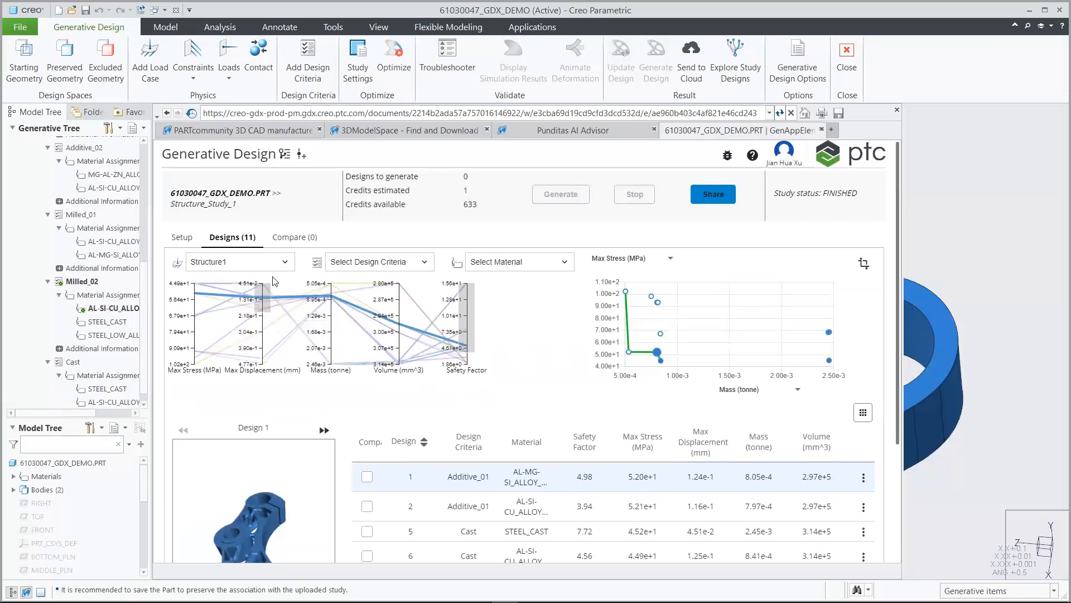
left_click_drag(896, 292, 890, 321)
Show the designs as thumbnail cards and plot Safety Factor against mass on the chart
left_click(863, 379)
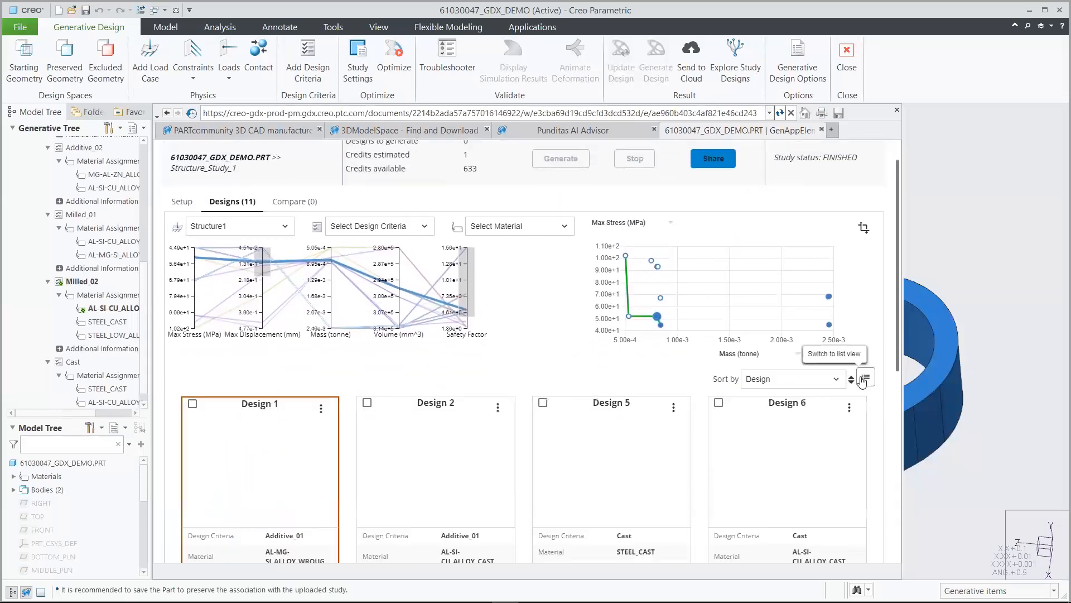
left_click_drag(897, 319, 885, 292)
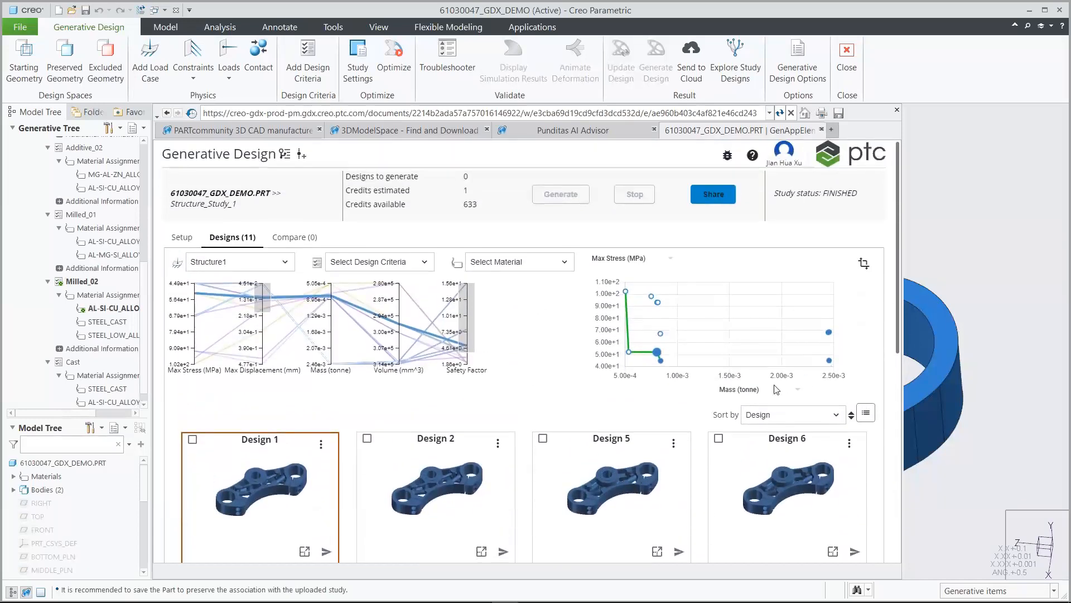
left_click(747, 390)
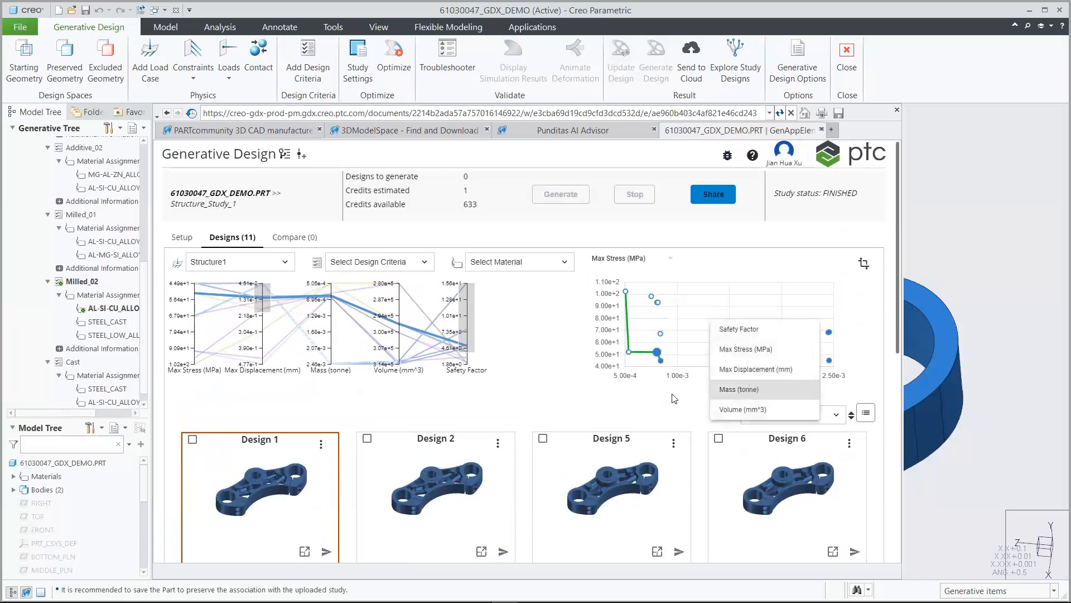
left_click(671, 394)
left_click(624, 260)
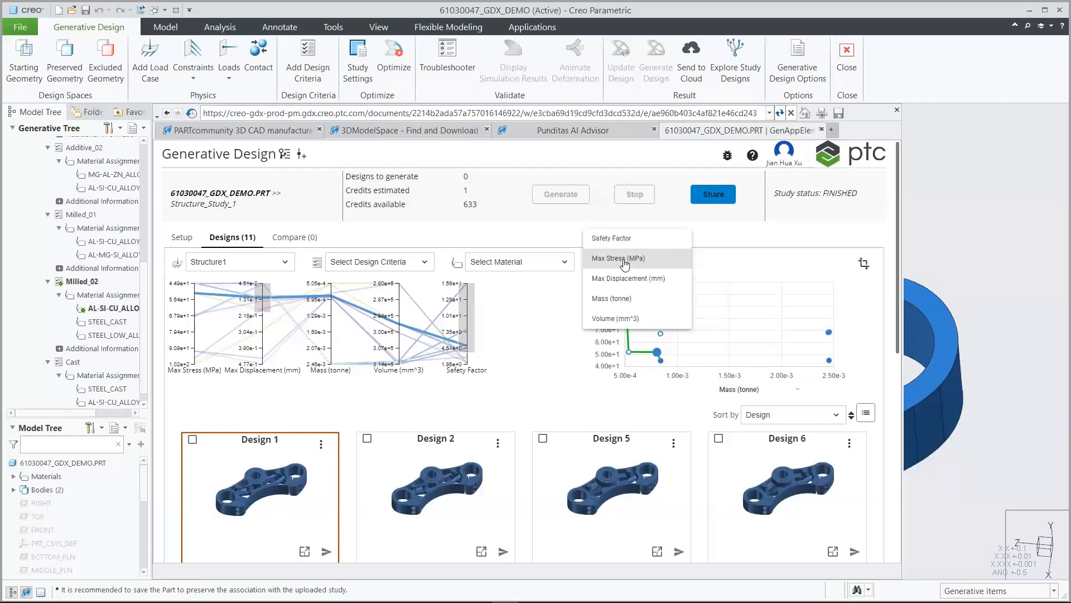
left_click(633, 277)
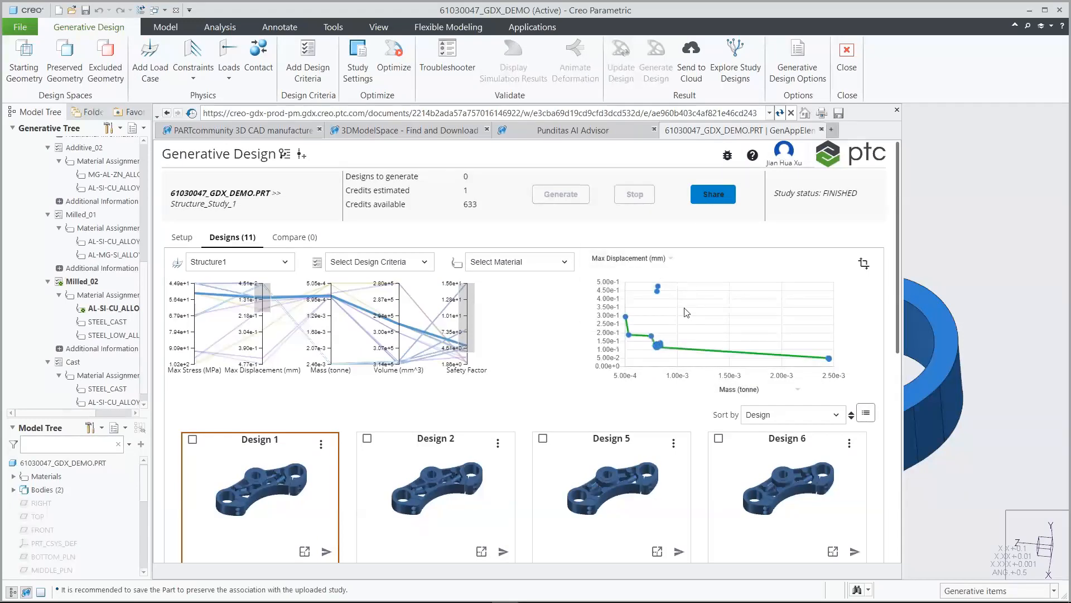
mouse_move(829, 358)
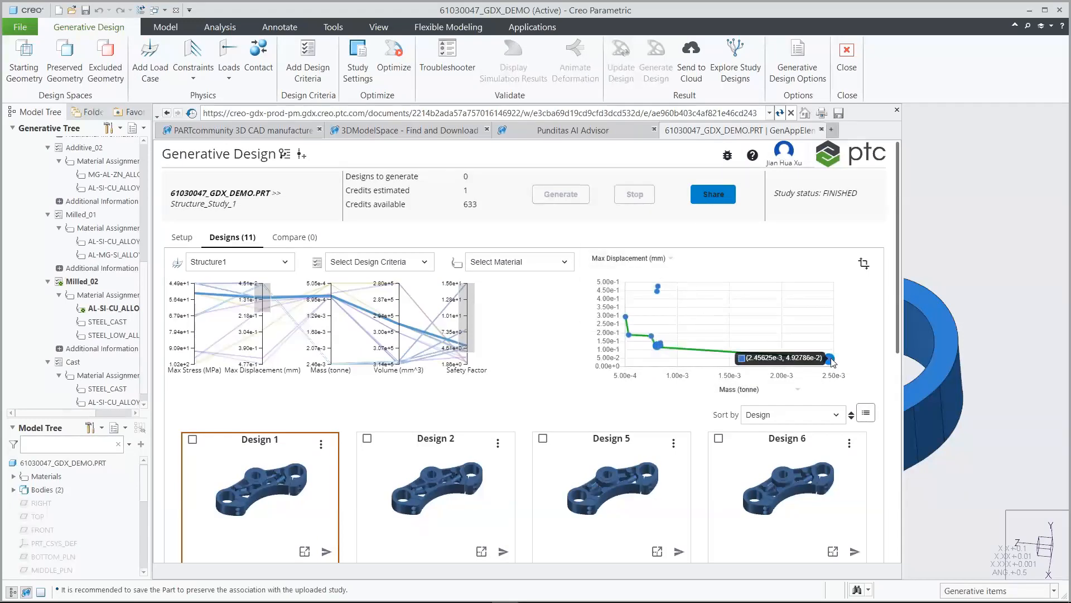
left_click(642, 260)
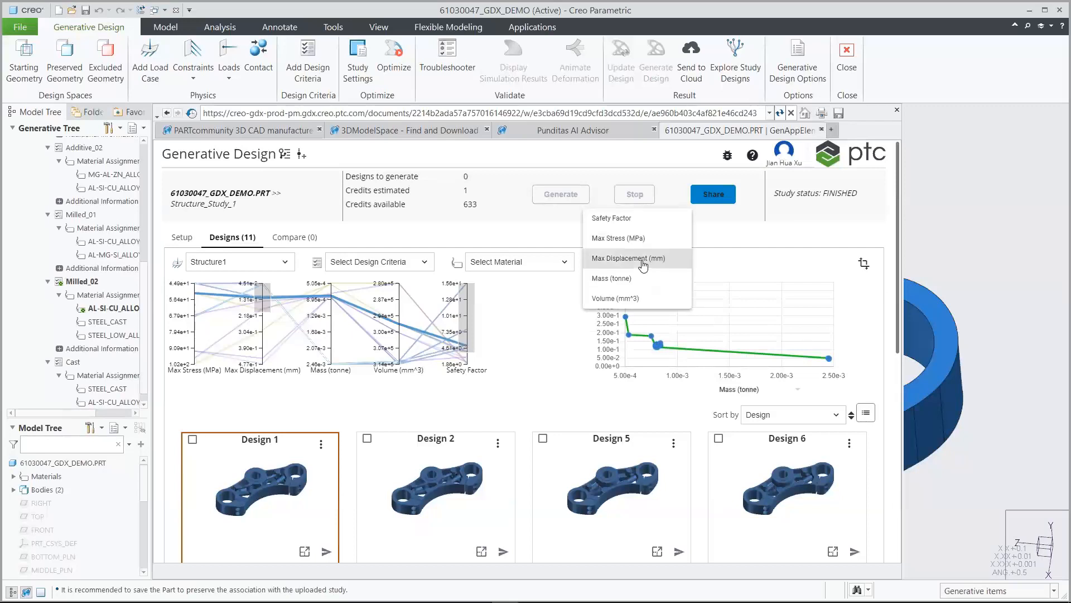
left_click(624, 223)
Highlight the top Safety Factor point, add Designs 12, 5 and 1 to Compare, and view the comparison
left_click(830, 285)
left_click_drag(899, 286, 896, 439)
left_click(831, 322)
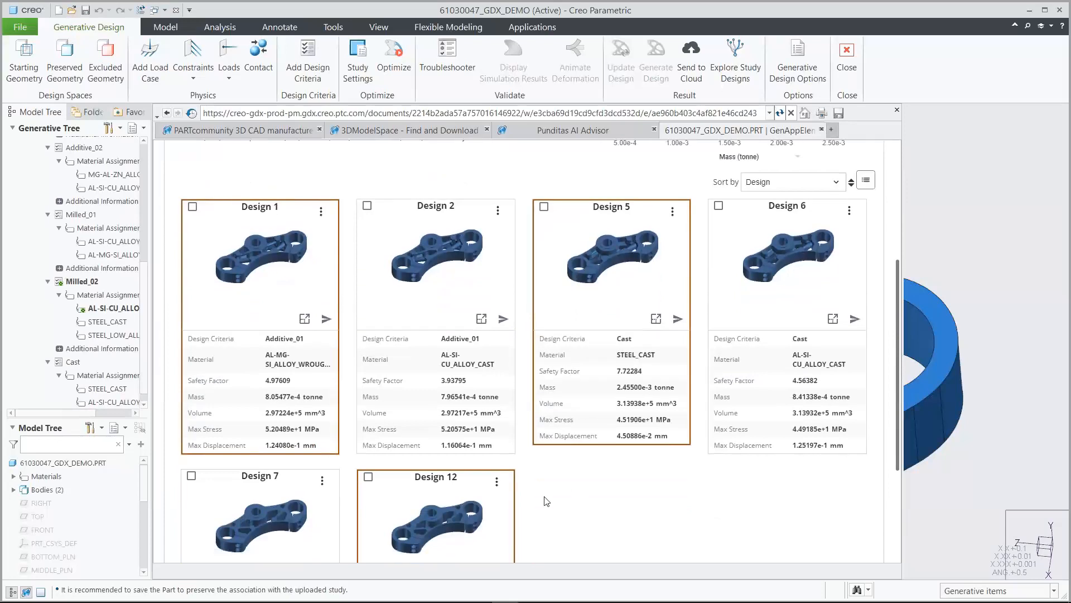
left_click(368, 477)
left_click(544, 207)
left_click(193, 207)
left_click_drag(897, 295, 896, 170)
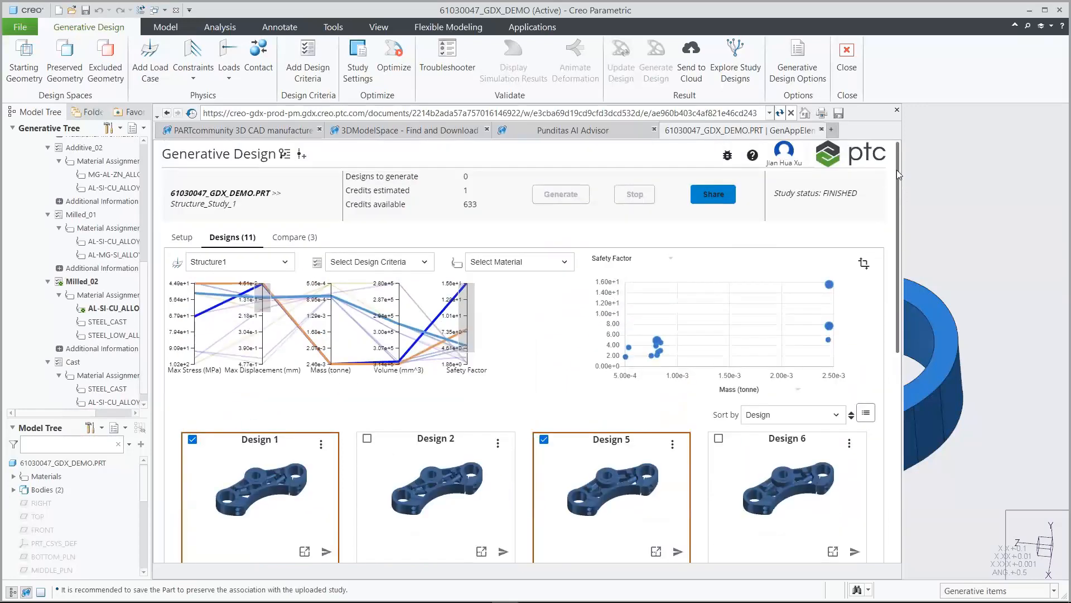
left_click(307, 239)
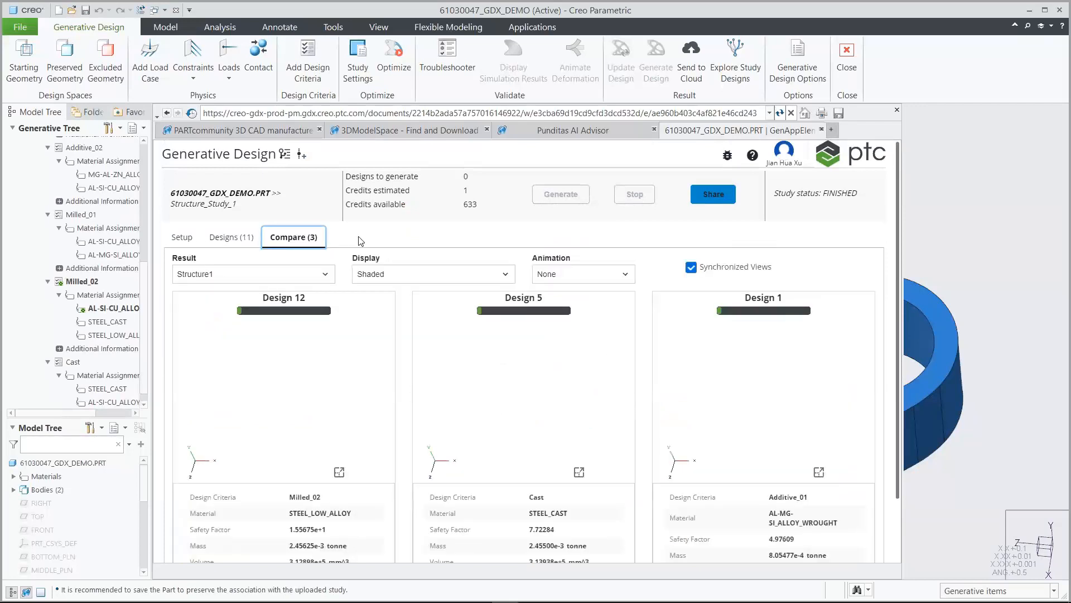
Switch the three compared designs' display from von Mises Stress to Displacement Magnitude
left_click(397, 278)
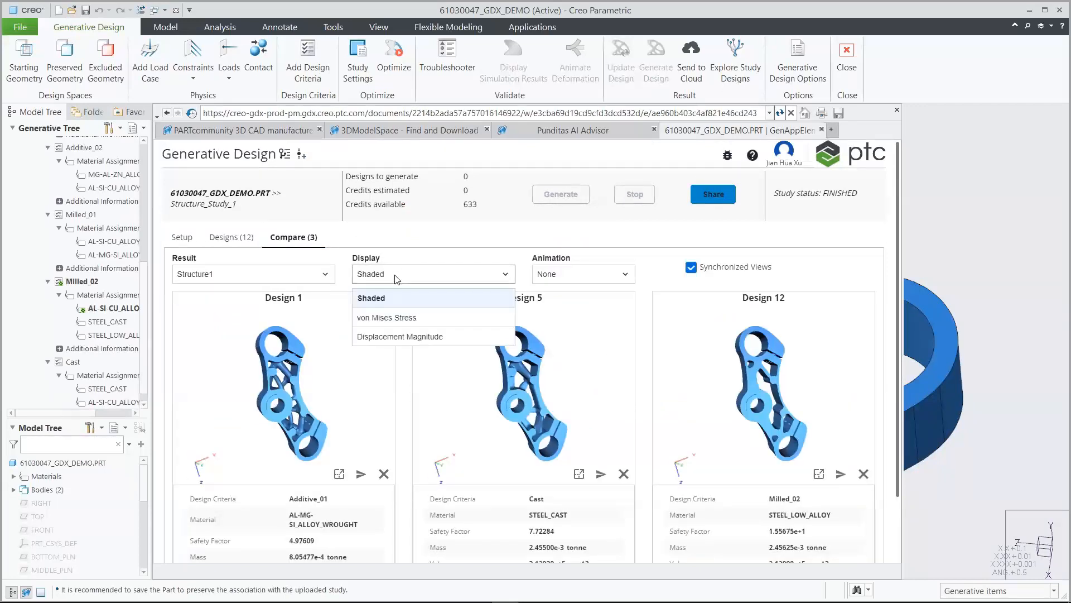
left_click(403, 318)
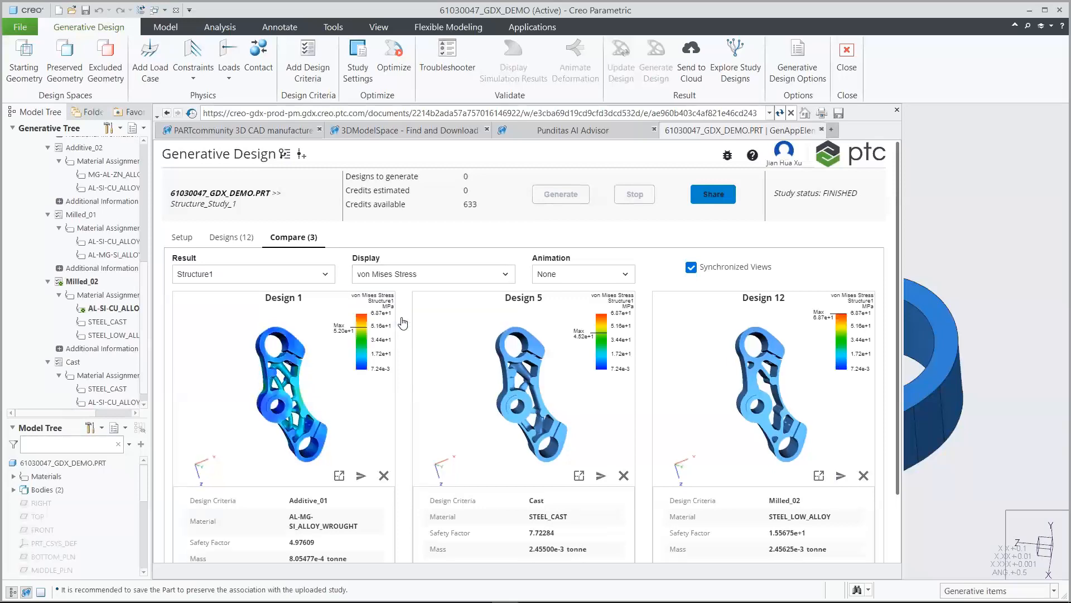
left_click(402, 274)
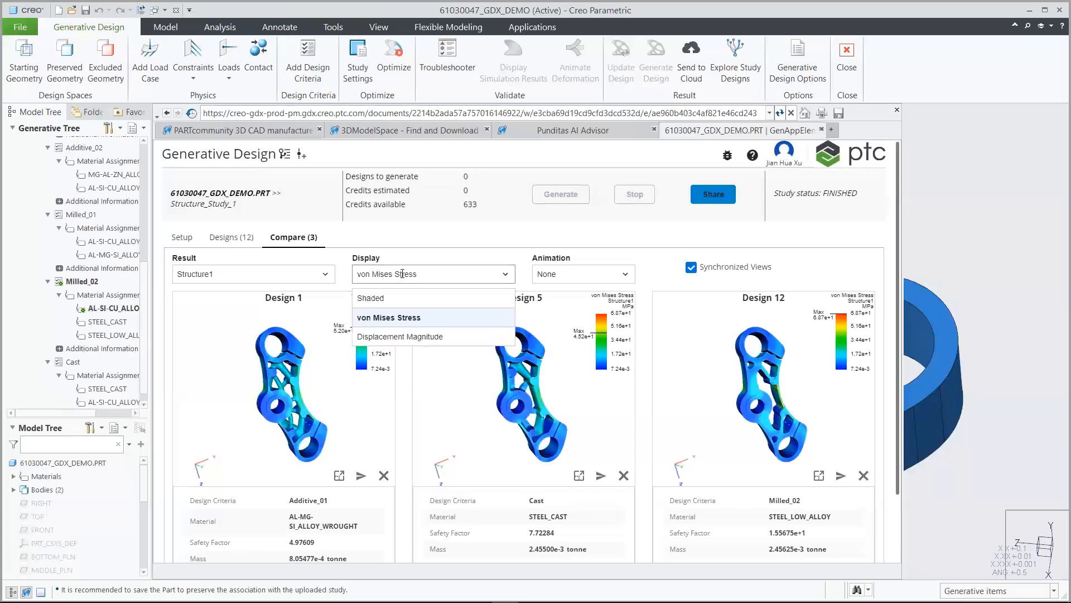
left_click(402, 336)
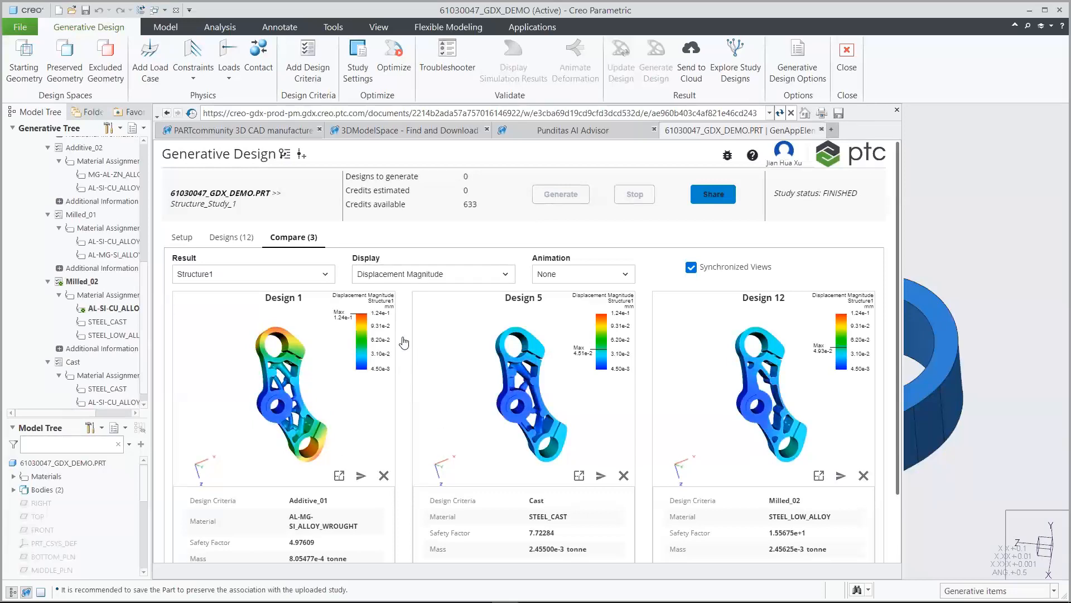
Animate the deformation at 10 X scale factor, then set the animation back to None
left_click(621, 277)
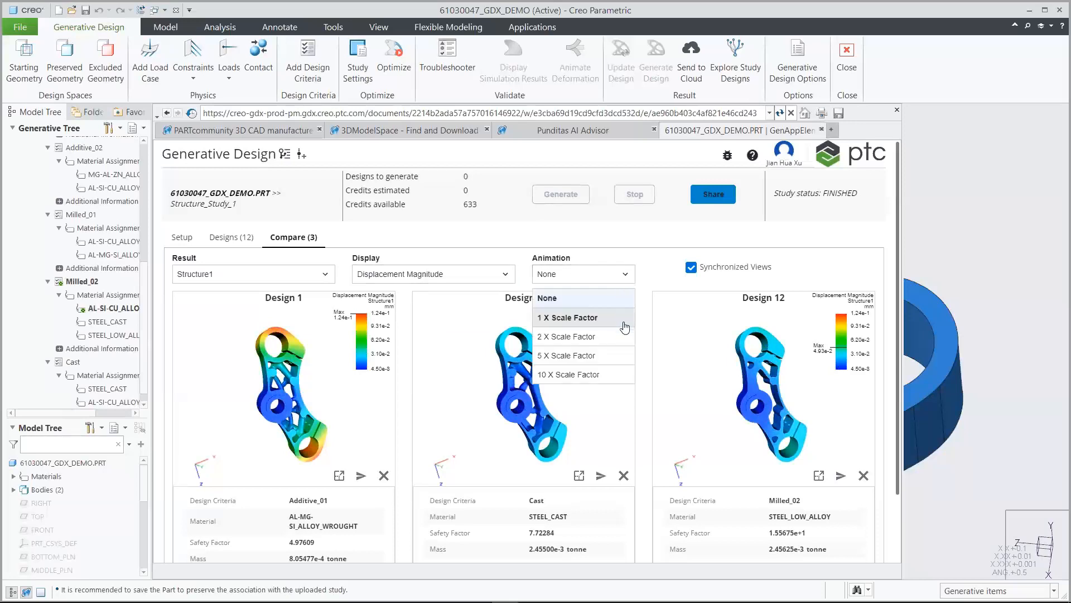
left_click(619, 376)
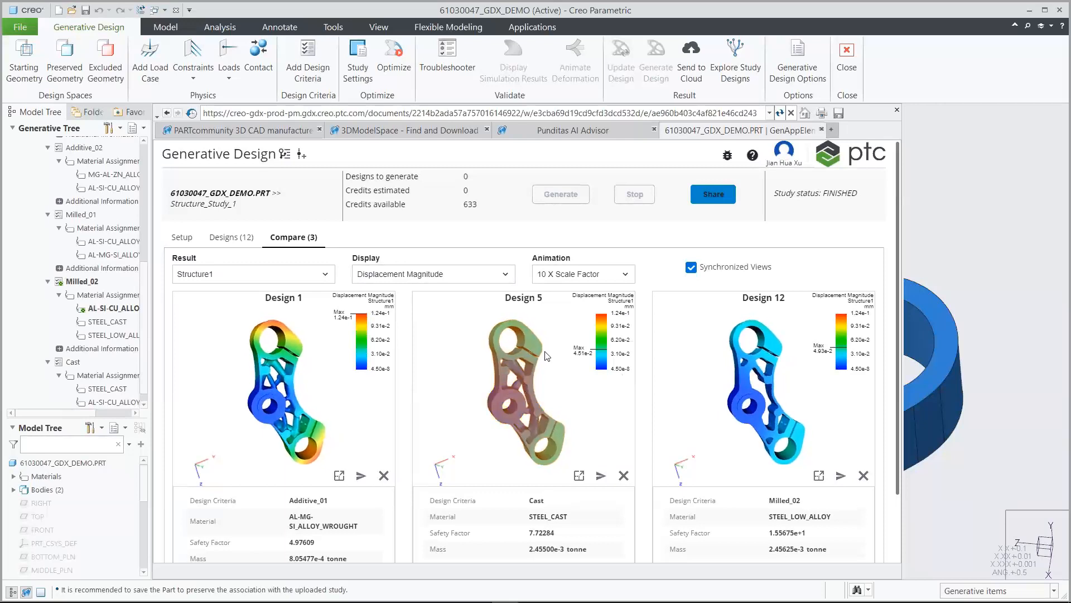
left_click(626, 274)
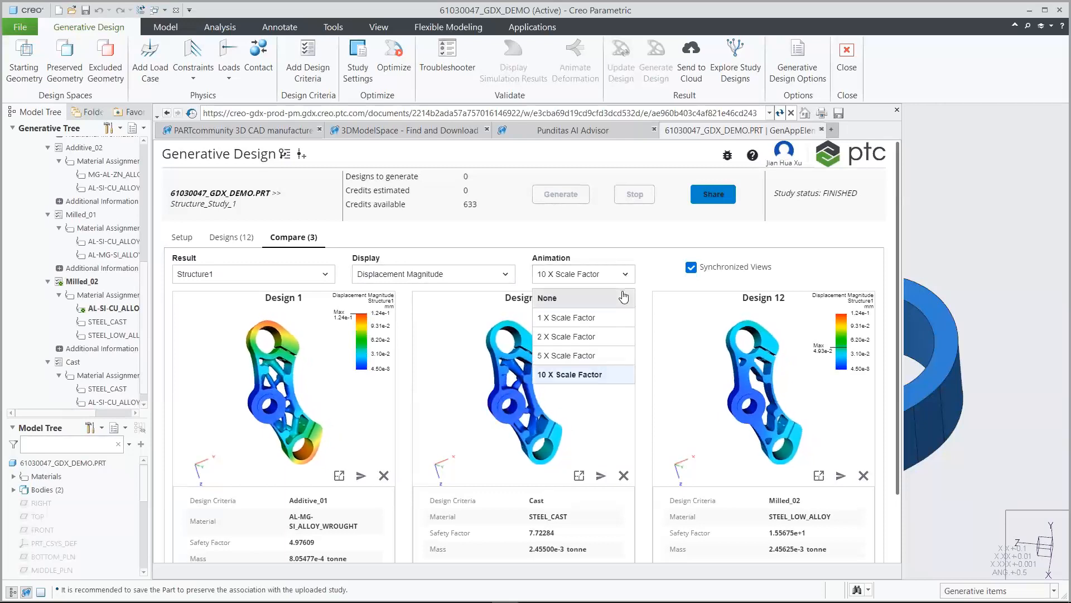
left_click(624, 297)
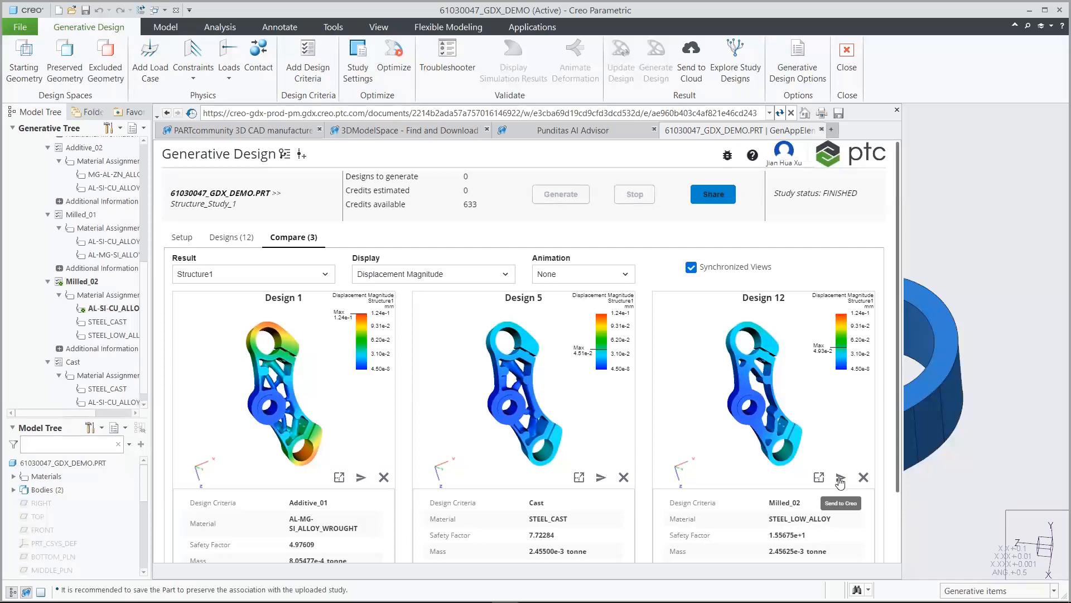
Send Design 12 to Creo as part 61030047_GDX_DEMO_12_0001, apply a saved view, and reopen Generative Design
left_click(840, 478)
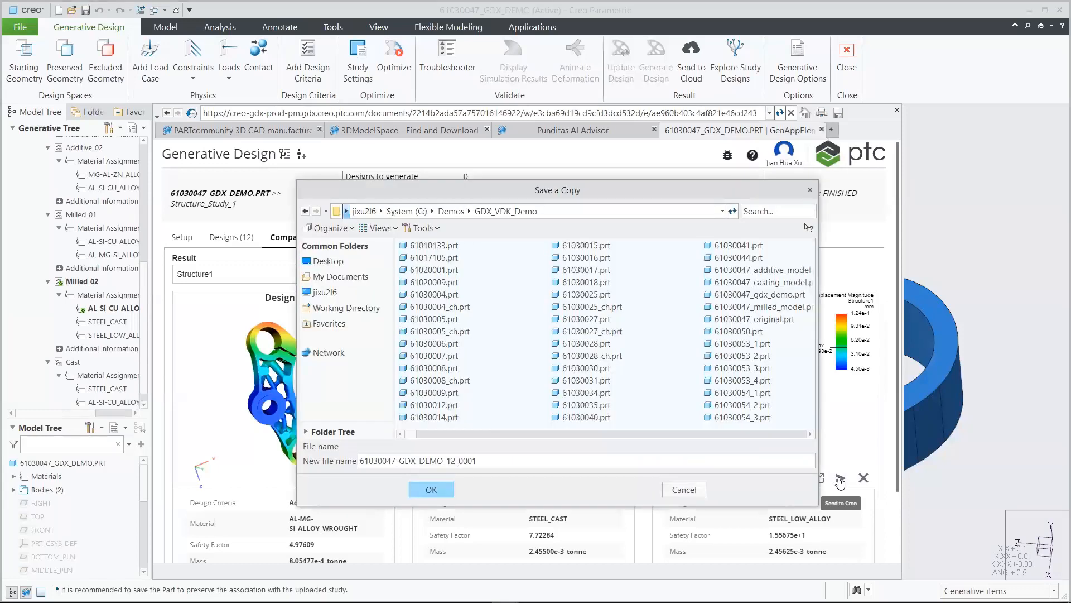
left_click(433, 490)
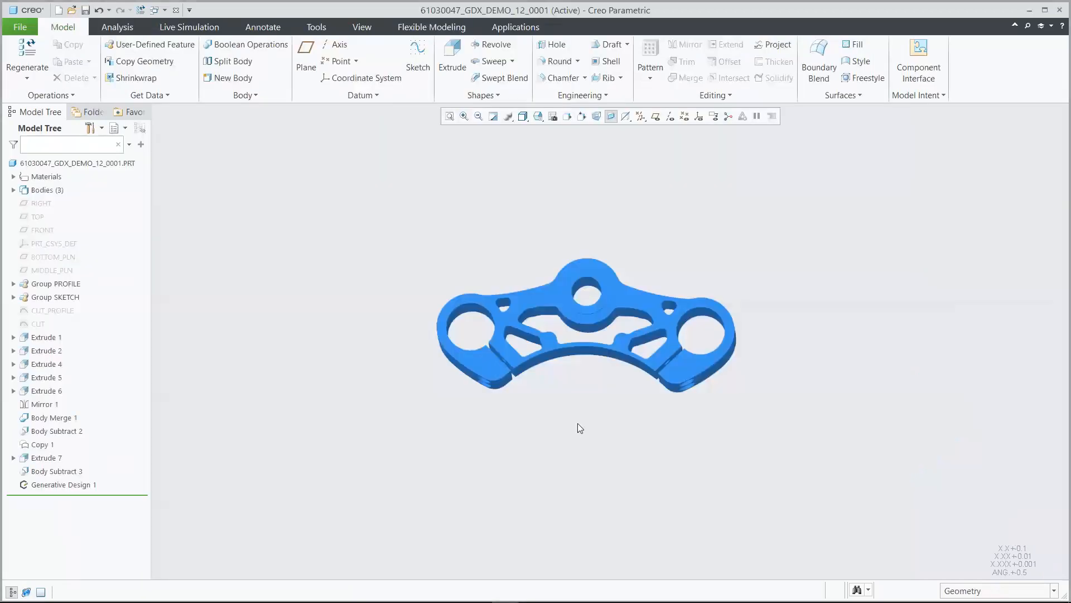
left_click(538, 116)
left_click(565, 168)
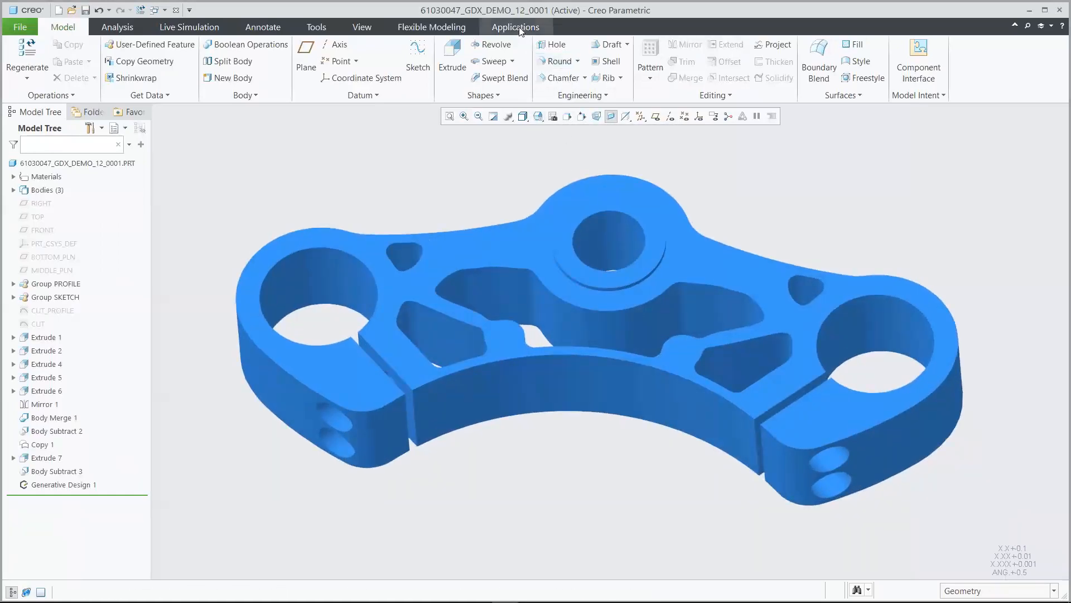
left_click(515, 27)
left_click(97, 57)
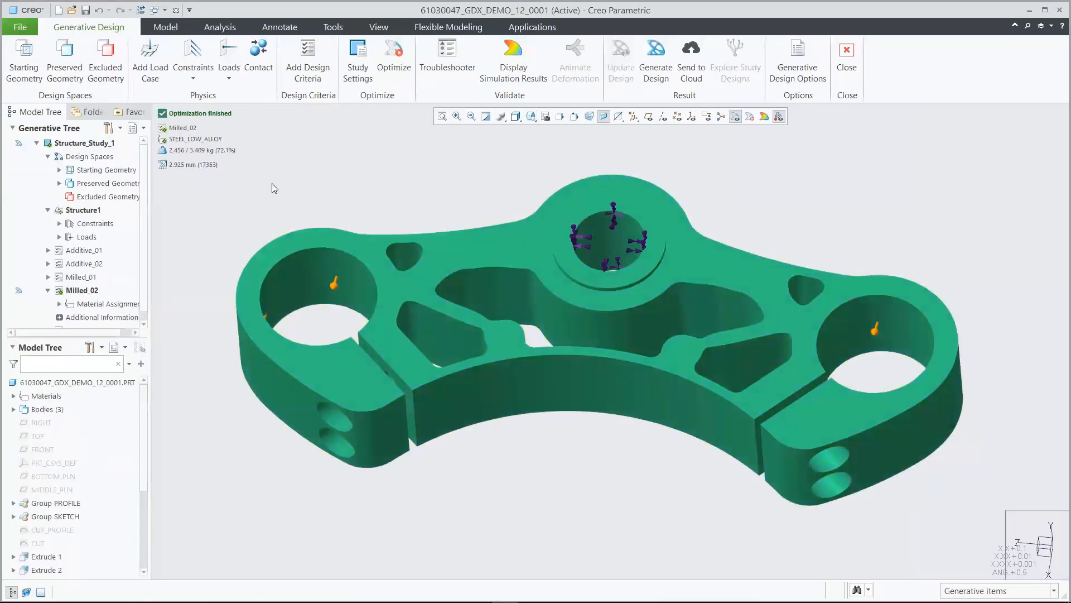
Generate Reconstructed geometry at resolution level 2 with Subdivide the reconstructed shape enabled
left_click(656, 56)
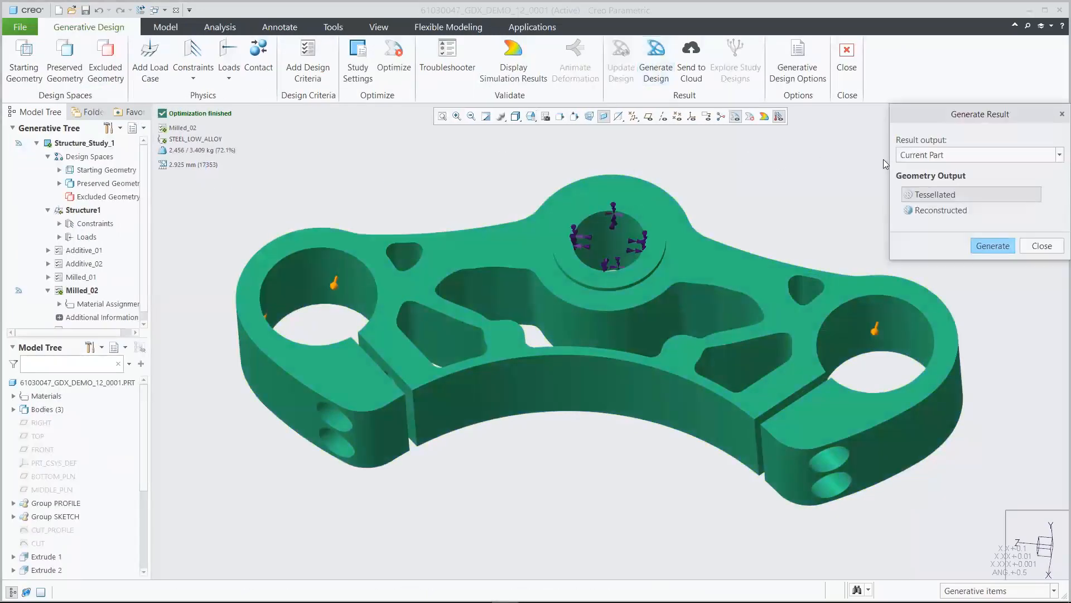
left_click(934, 211)
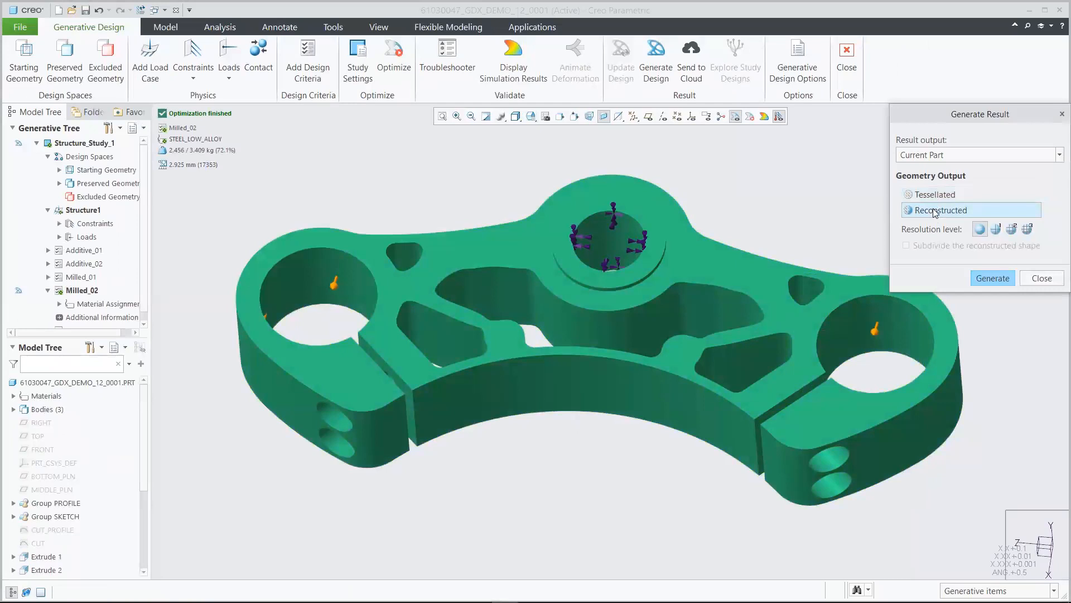
left_click(1011, 229)
left_click(921, 247)
left_click(999, 277)
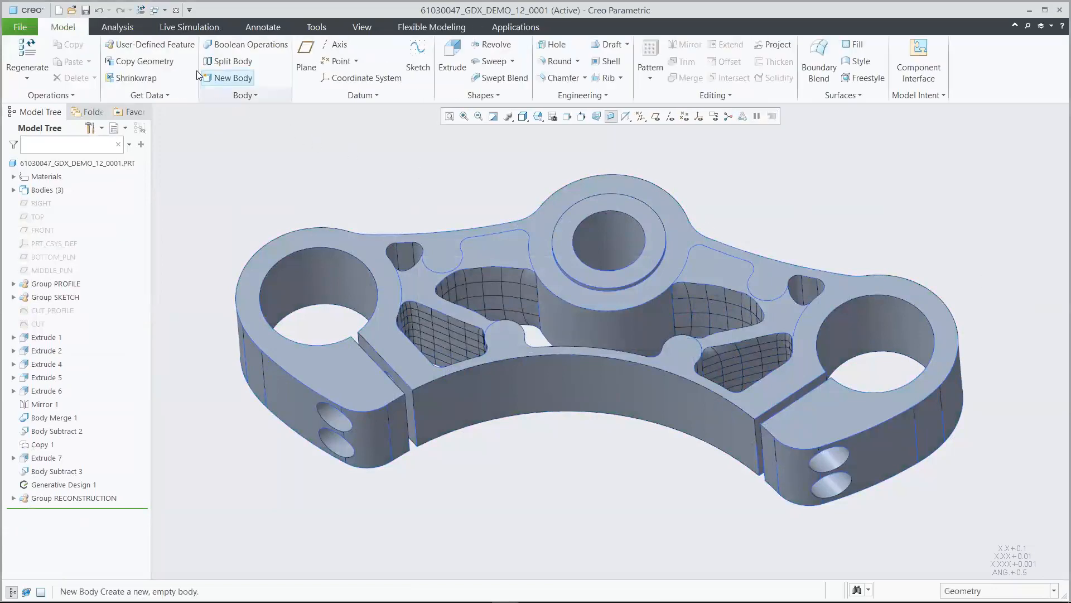
Run live simulation on the reconstructed yoke, mark max/min locations, and show deformation instead of von Mises stress
left_click(190, 28)
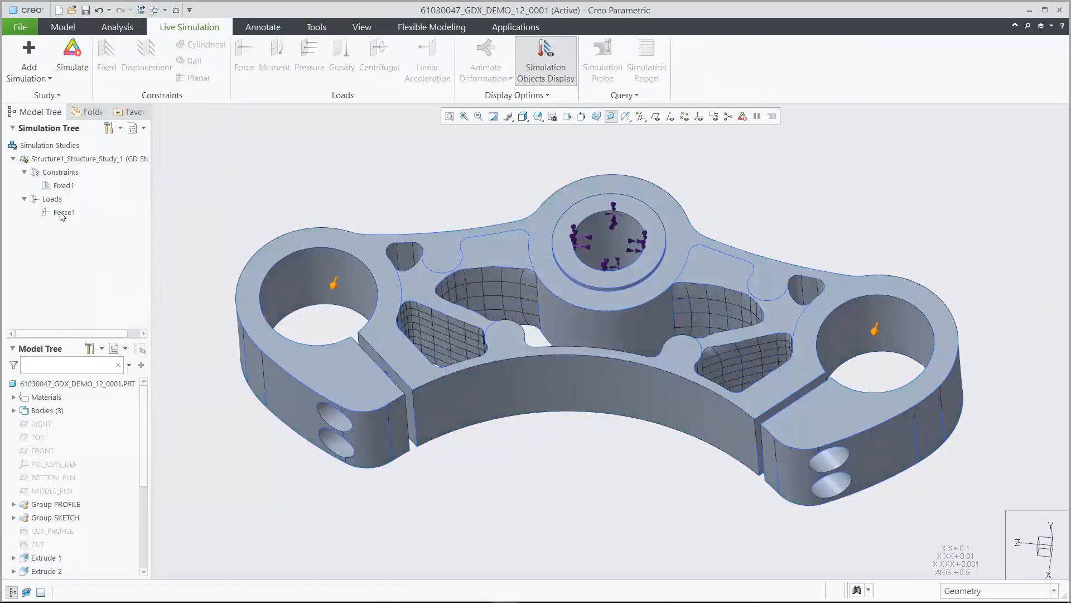
left_click(72, 56)
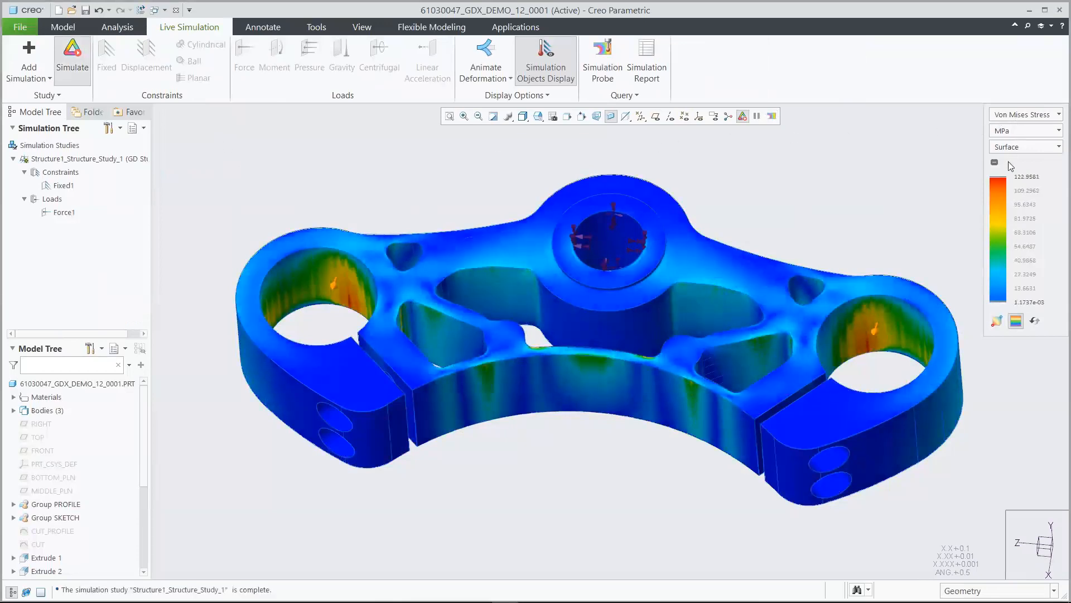
left_click(997, 321)
left_click(1024, 114)
left_click(996, 144)
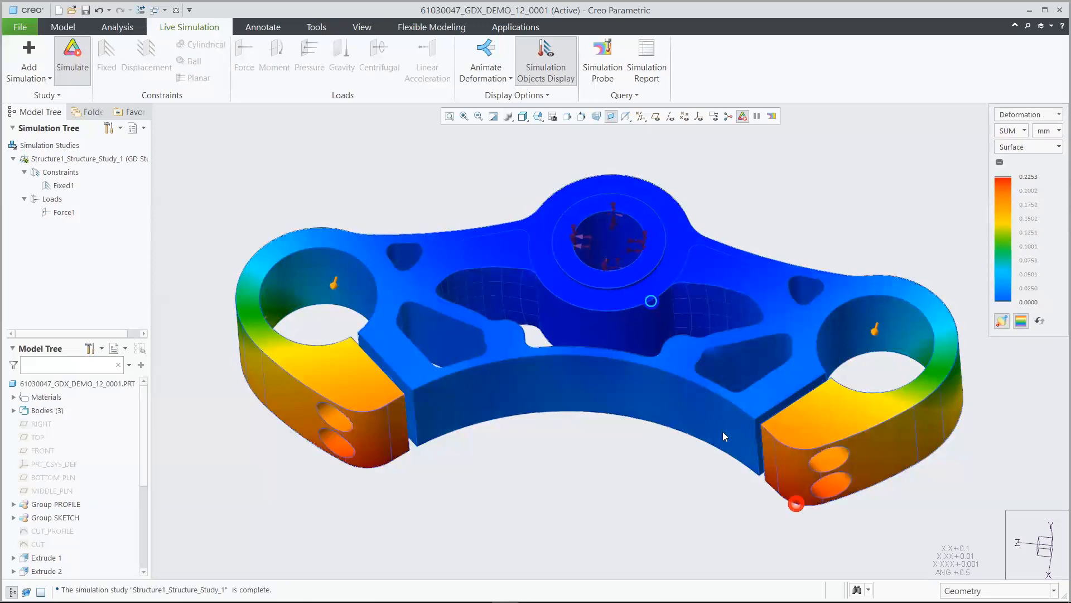
Toggle the deformation animation on and off, hide simulation markers and results, and return to the Model tab
left_click(485, 56)
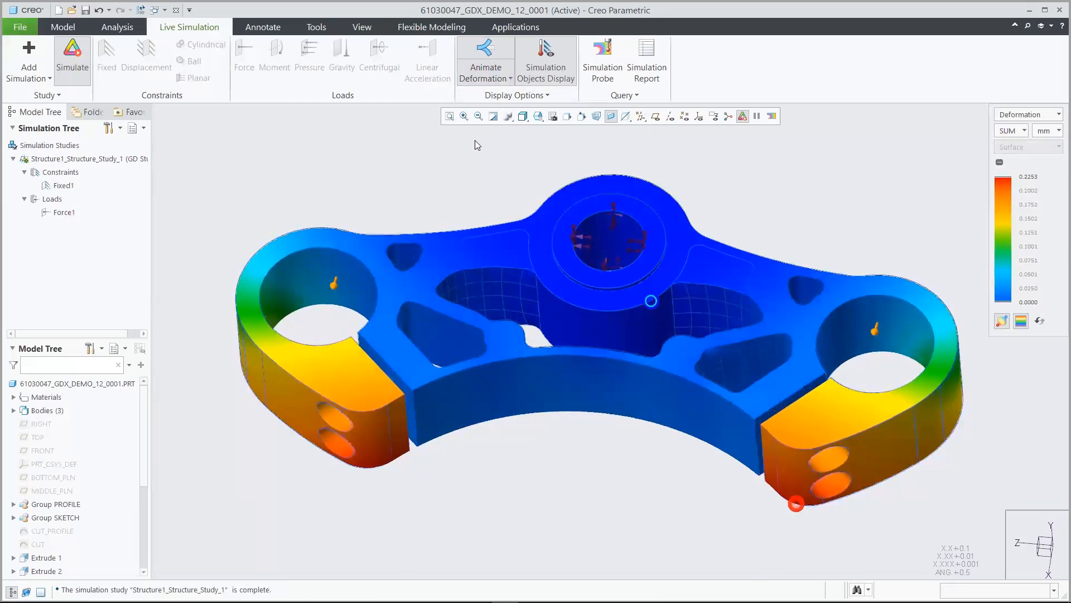
left_click(494, 54)
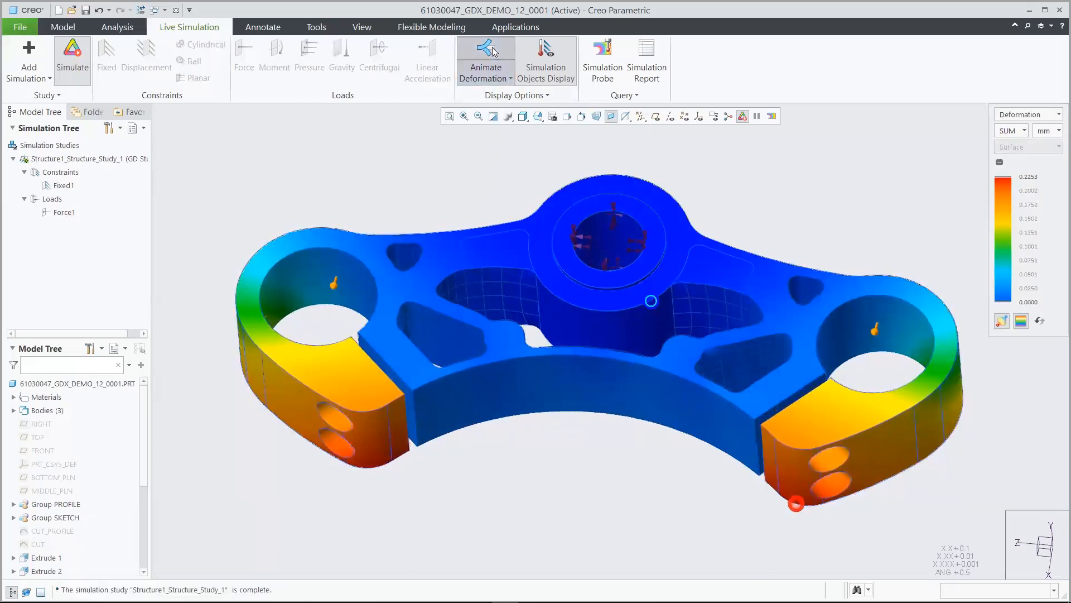
left_click(546, 53)
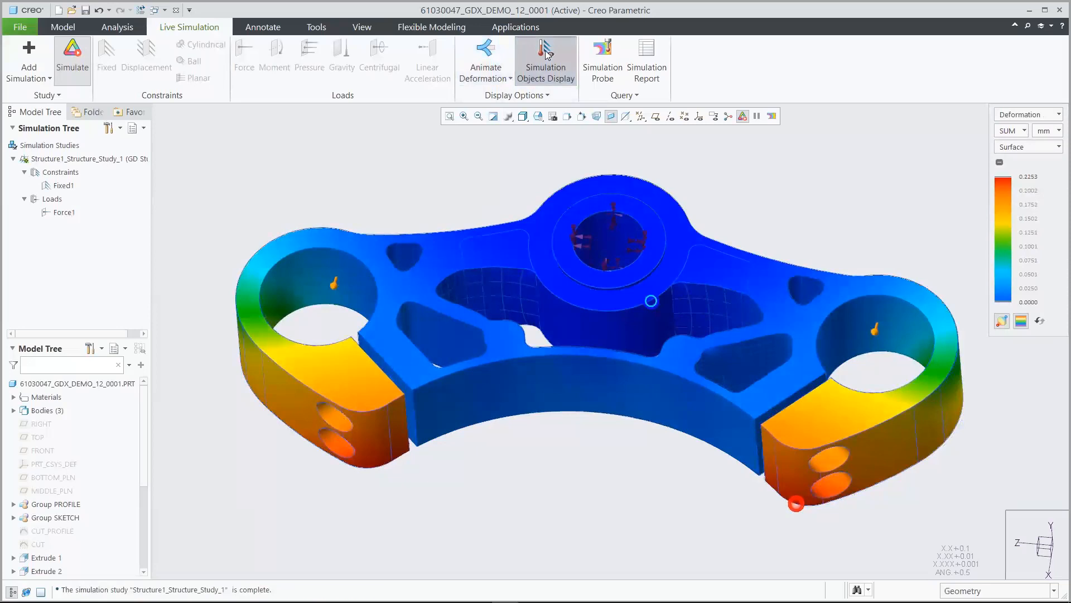
left_click(73, 50)
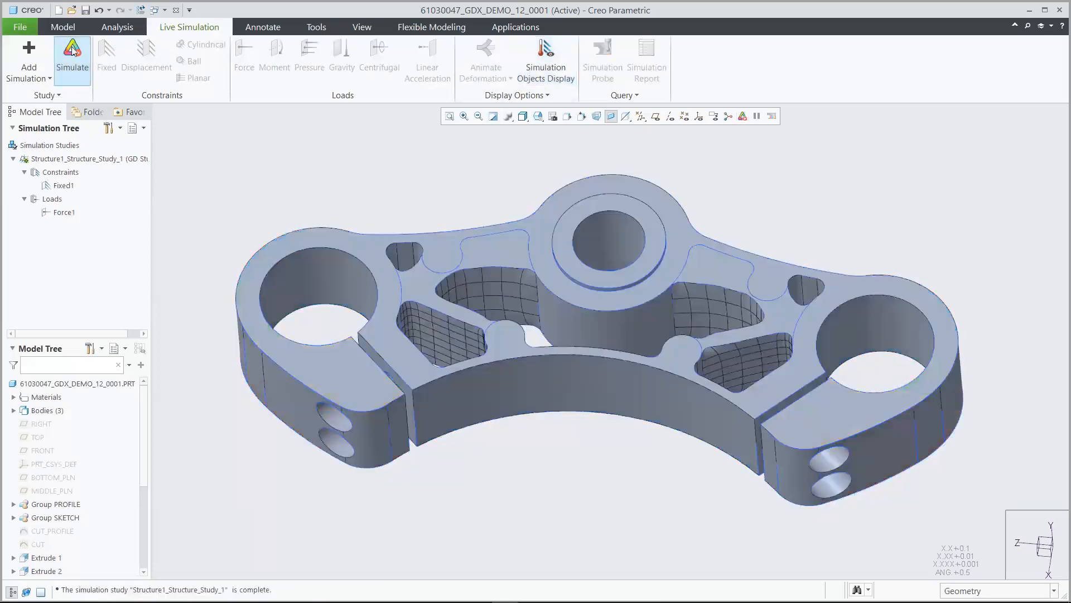
left_click(62, 27)
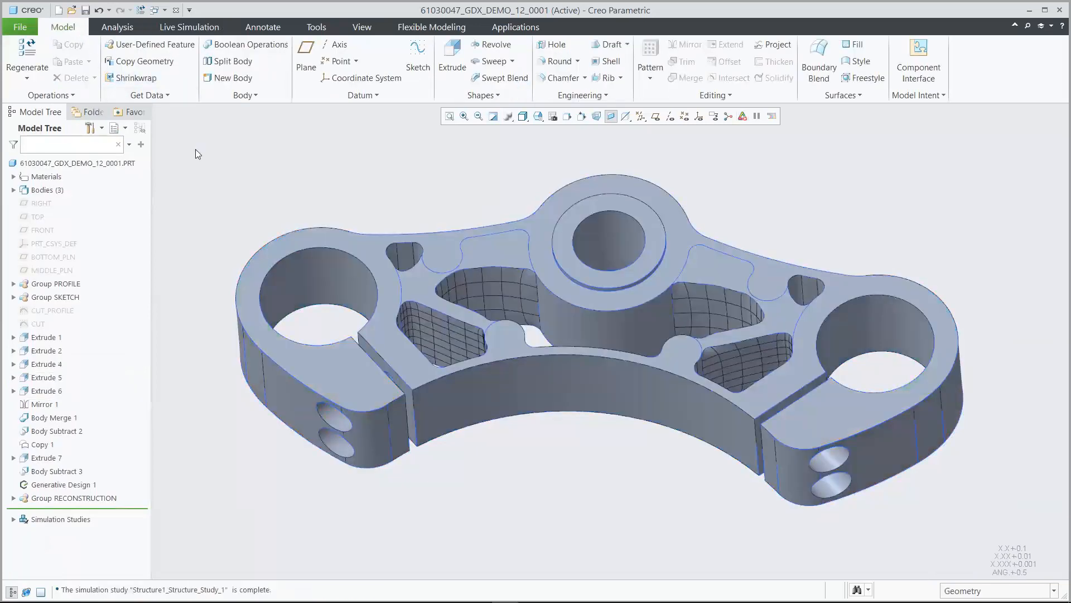
Search 'inter' in File Open and open 61030047_interchange_assy.asm
left_click(72, 10)
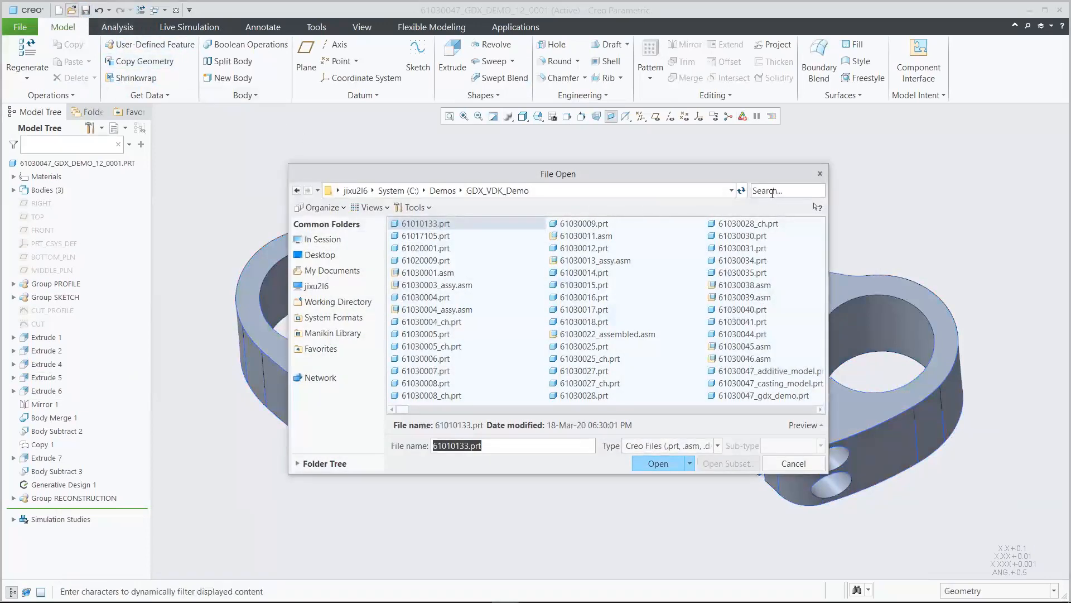
type("inter")
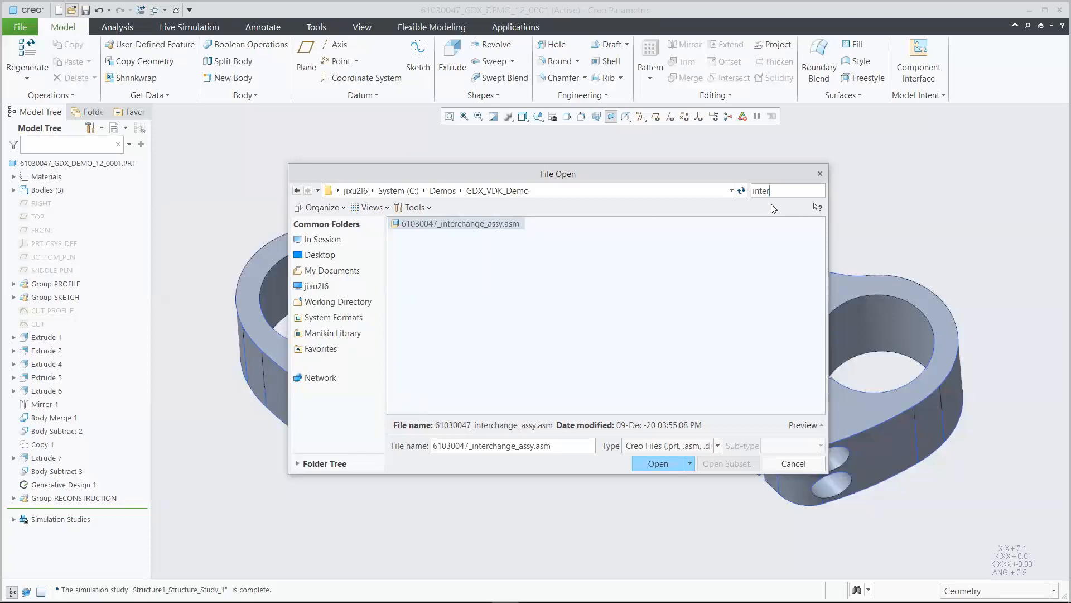
left_click(462, 225)
left_click(639, 464)
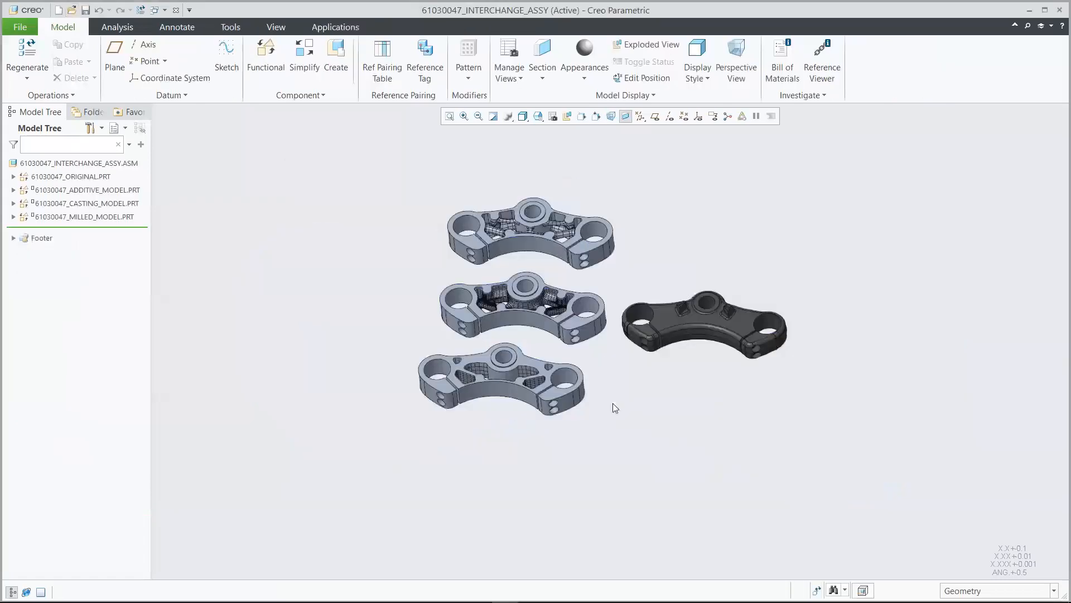
Apply the starting saved view and show, then hide, the four yokes' weight labels
left_click(538, 116)
left_click(550, 168)
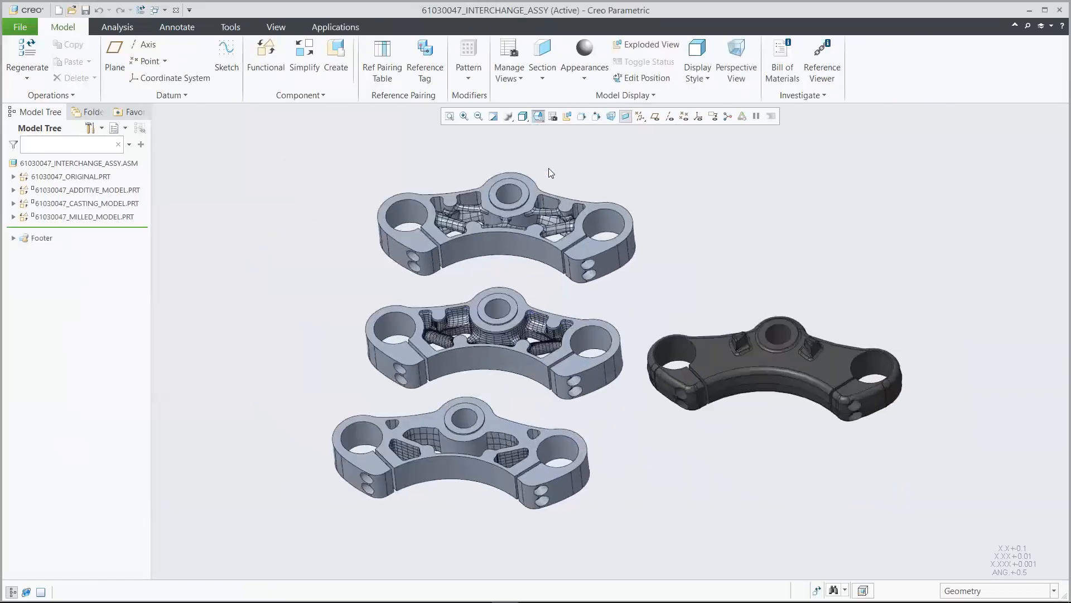
left_click(714, 115)
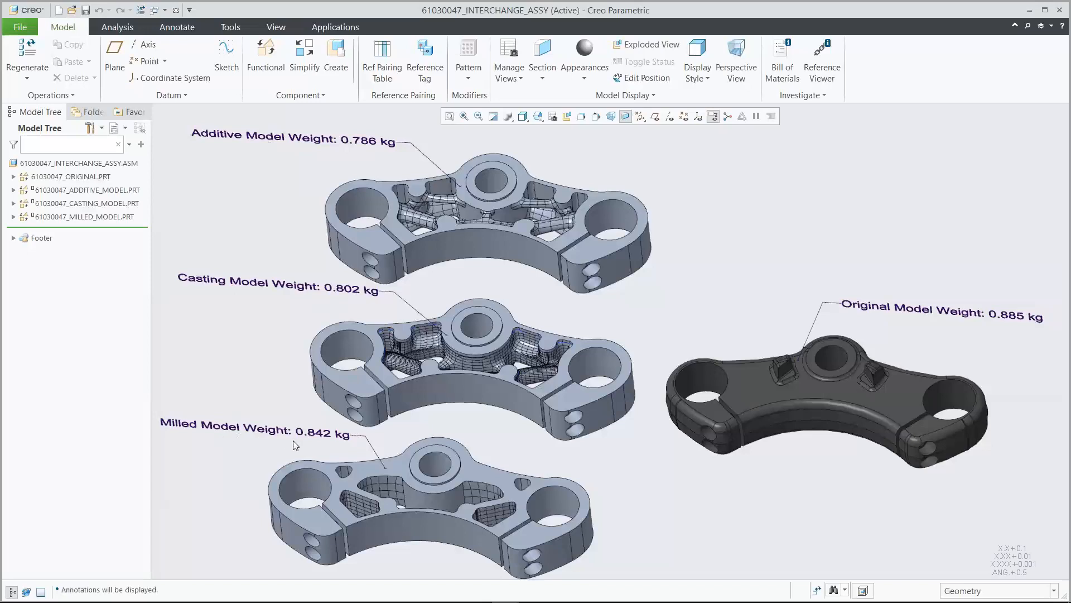
left_click(712, 116)
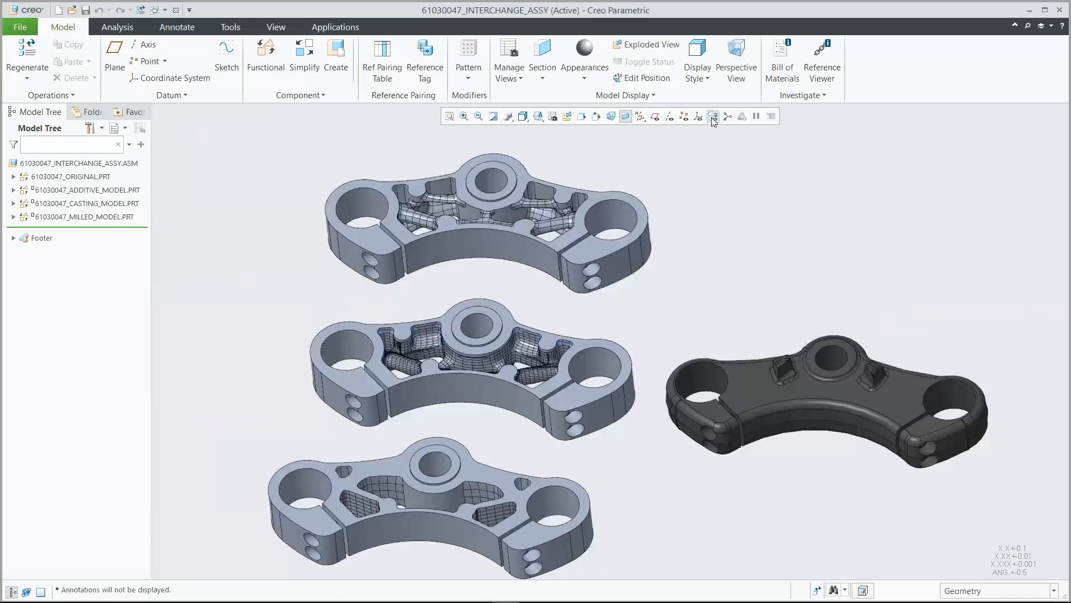
Switch to the VVTC46OC_ASSY window and select the 61030047_ORIGINAL yoke part
left_click(155, 11)
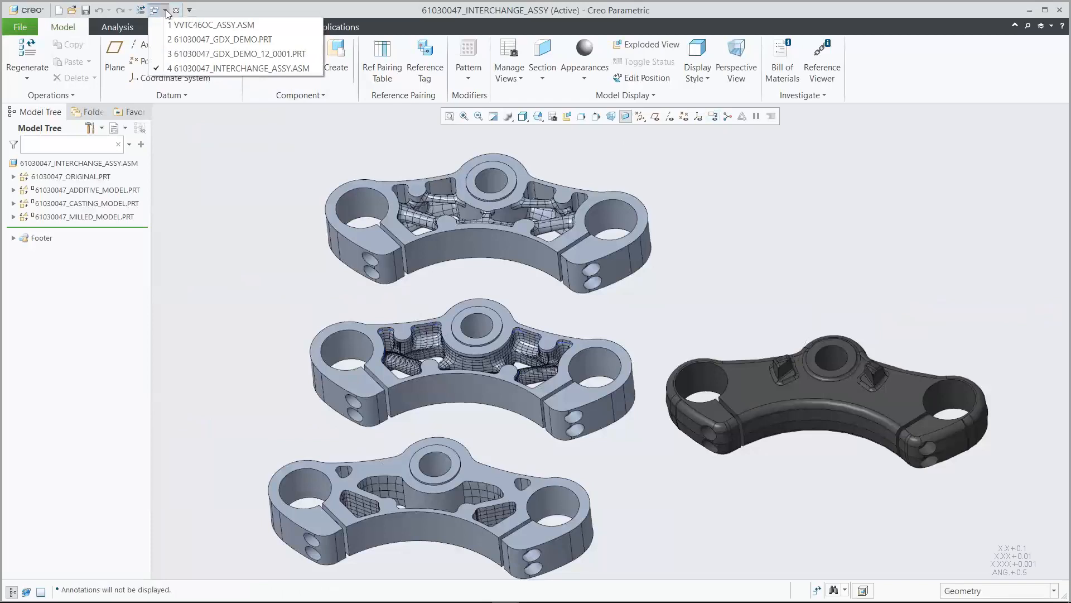
left_click(198, 25)
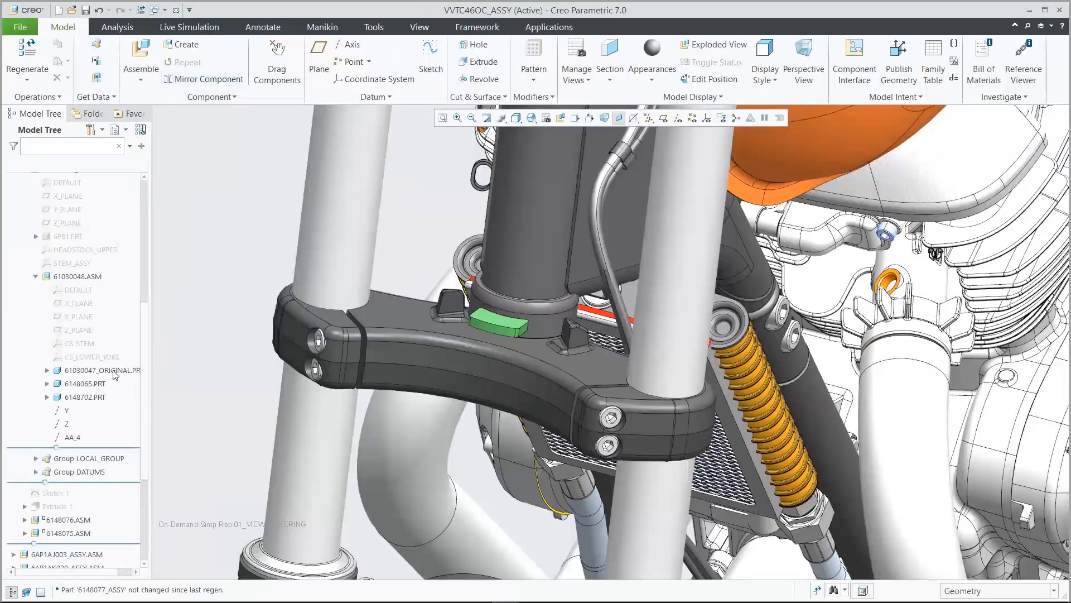
left_click(115, 371)
Replace 61030047_ORIGINAL.PRT with 61030047_MILLED_MODEL.PRT from the interchange assembly's Family Tree
right_click(115, 371)
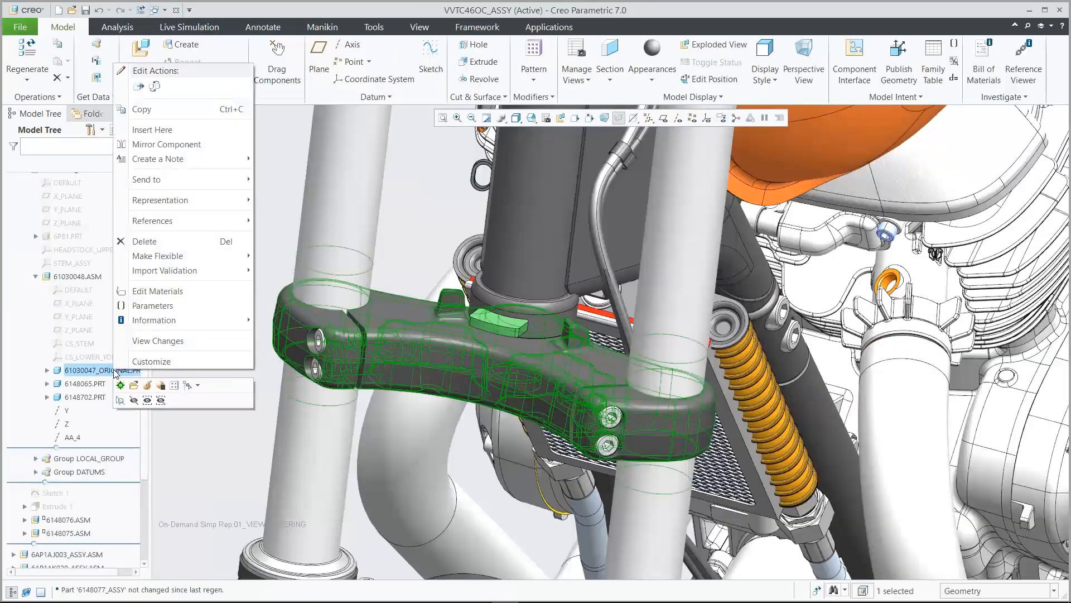
left_click(154, 86)
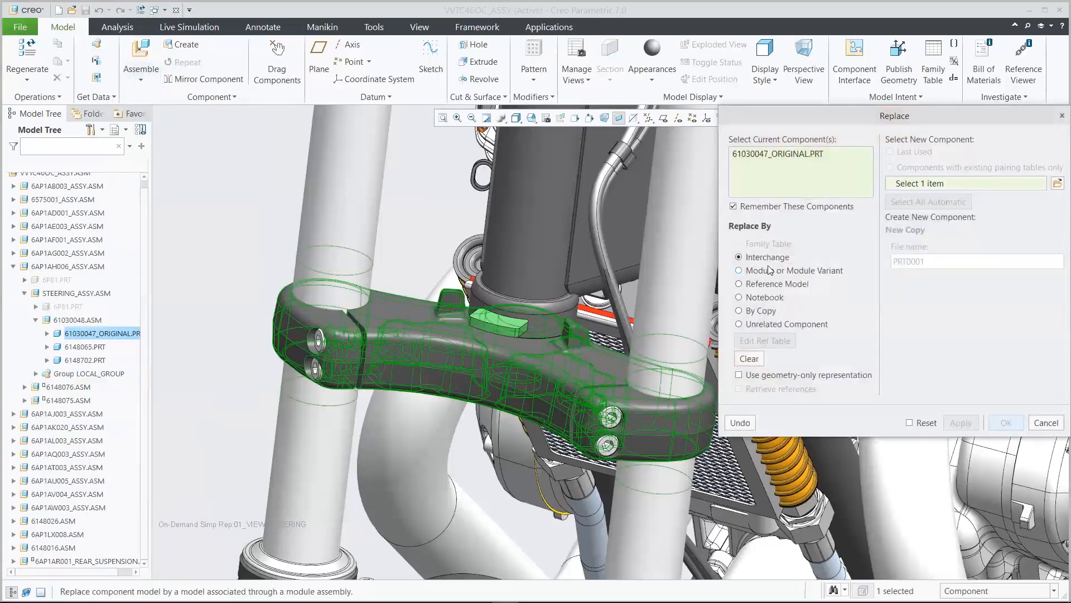
left_click(1057, 184)
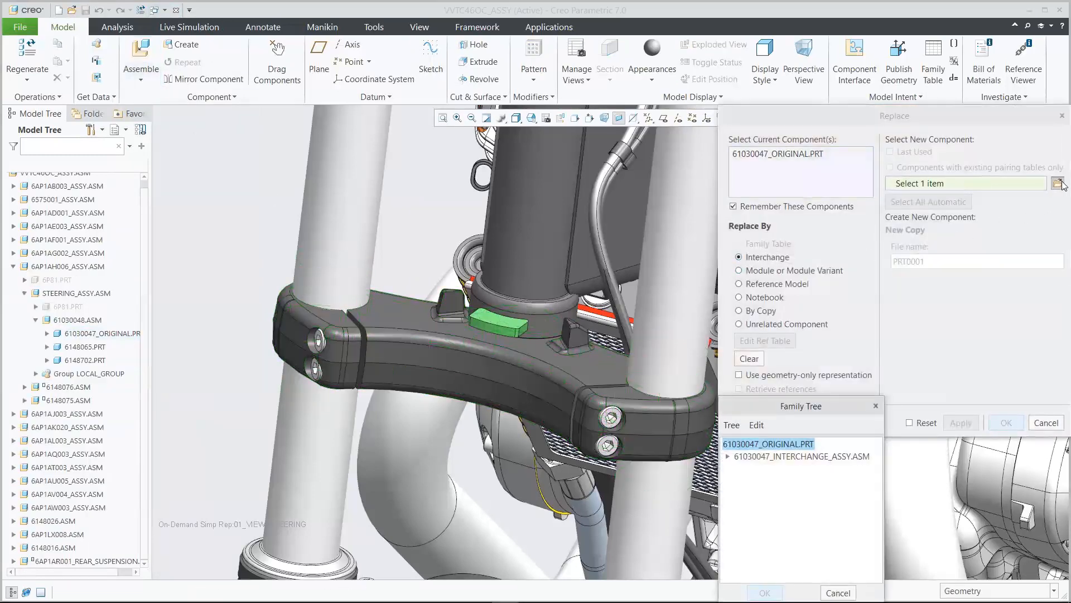
left_click(728, 456)
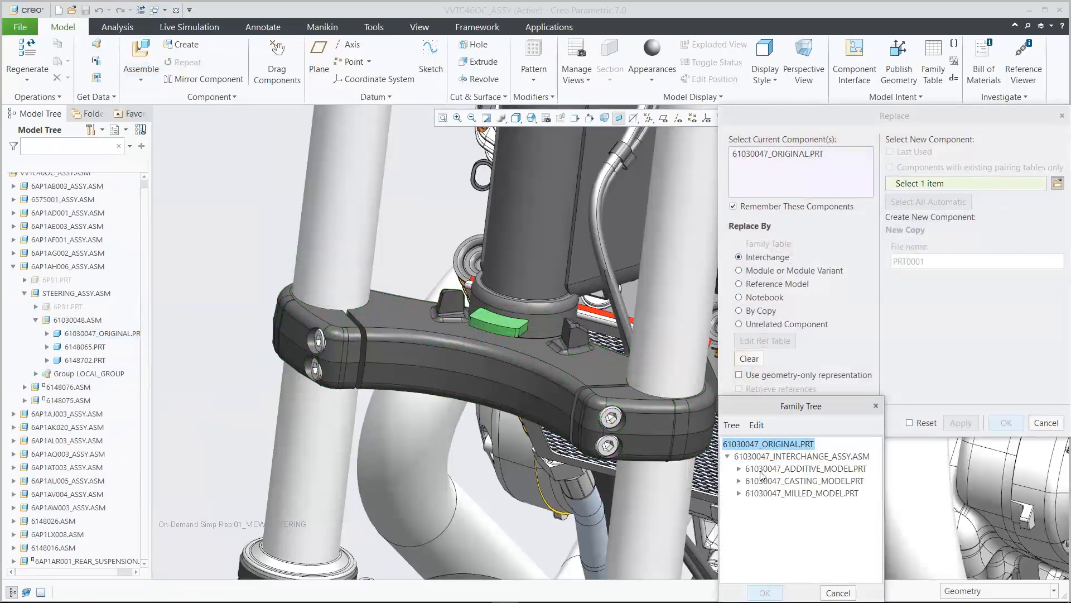
left_click(787, 494)
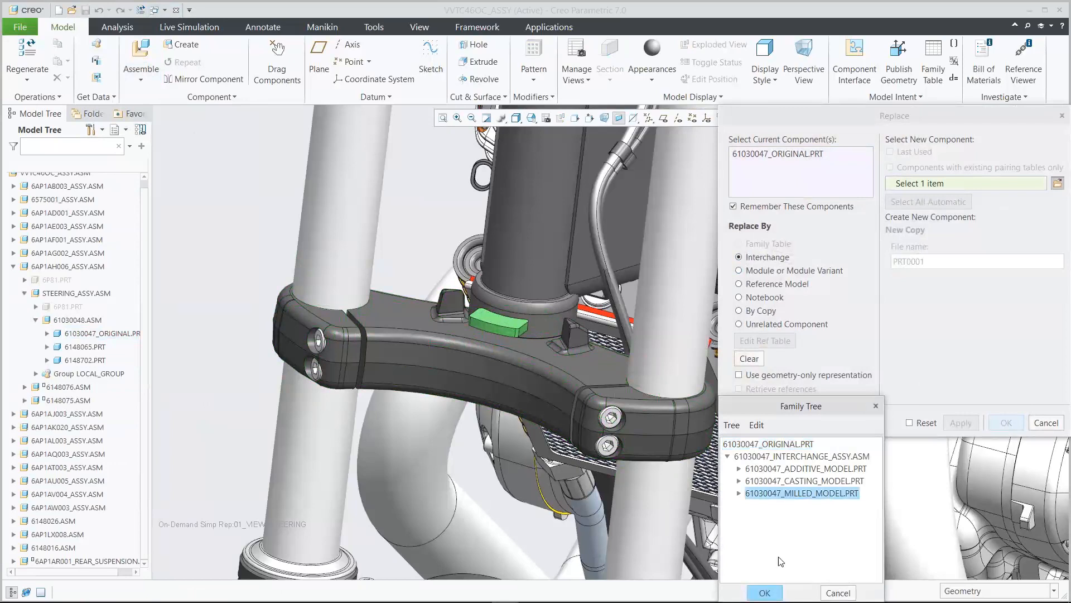
left_click(767, 593)
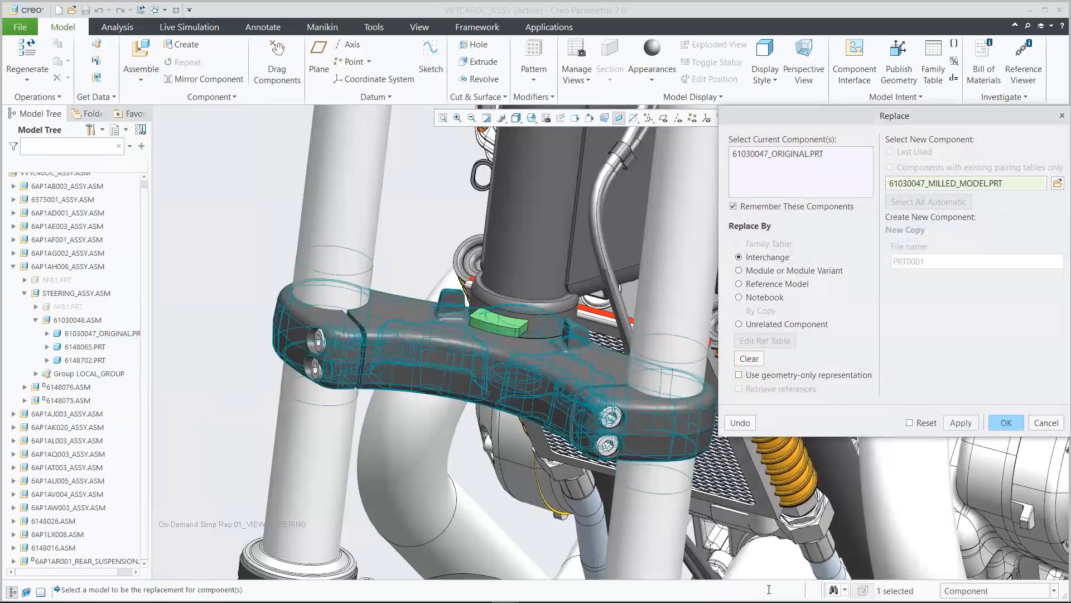
left_click(1006, 423)
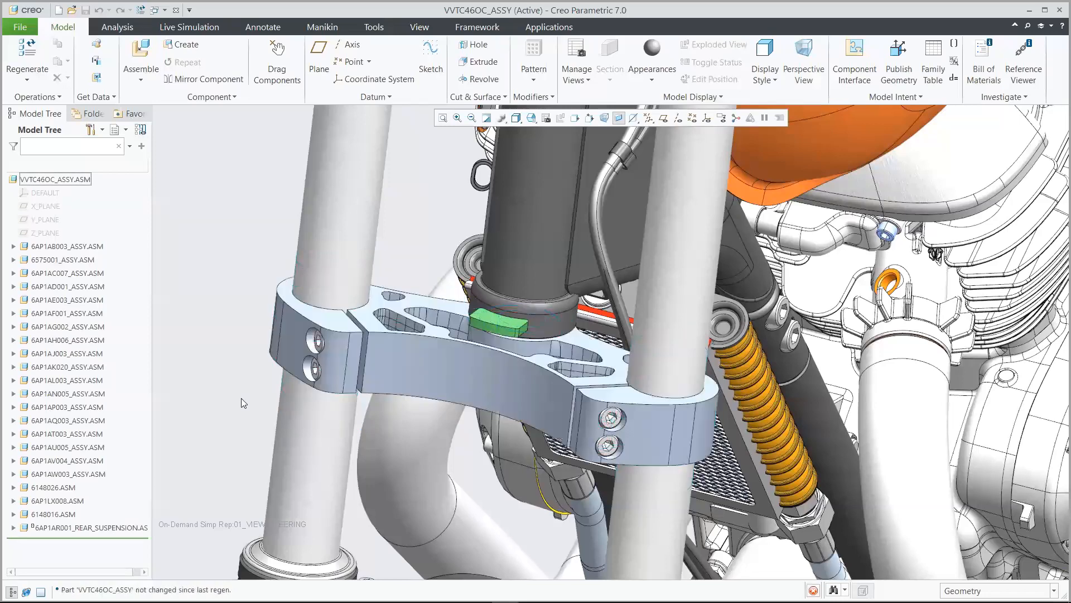
Inspect the fitted yoke from the 02_STEERING_STEM_2 and 02_STEERING_STEM_1 saved views, then a whole-bike view
left_click(531, 118)
left_click(571, 204)
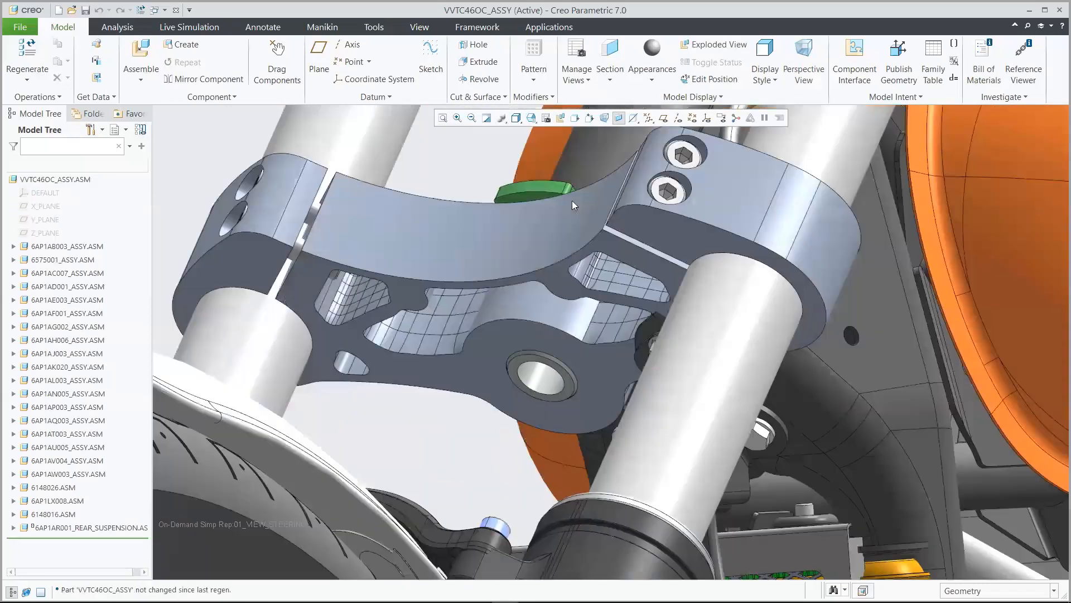
left_click(531, 118)
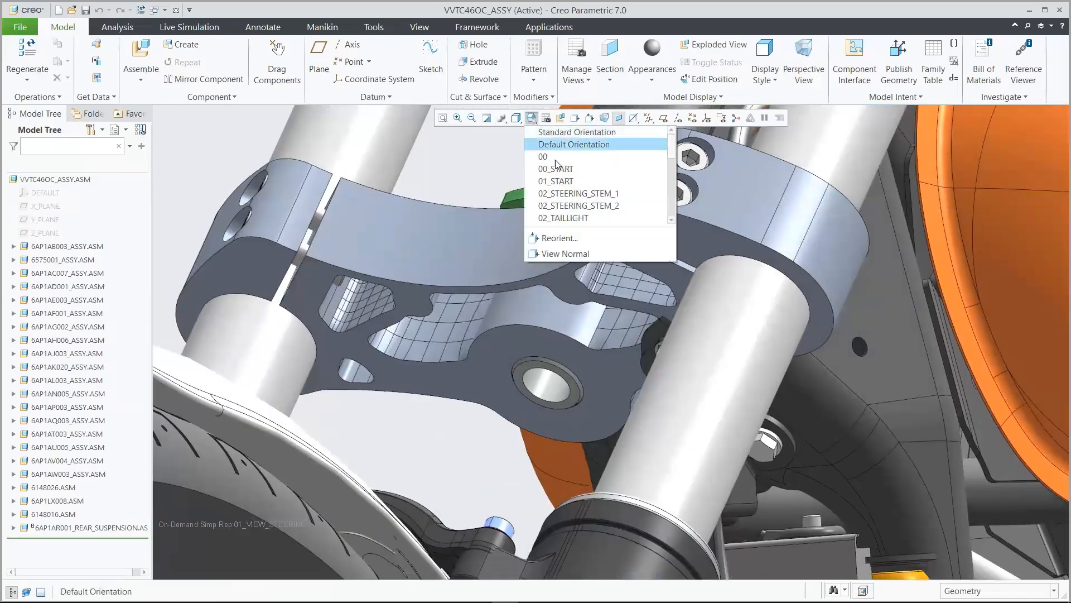
left_click(575, 192)
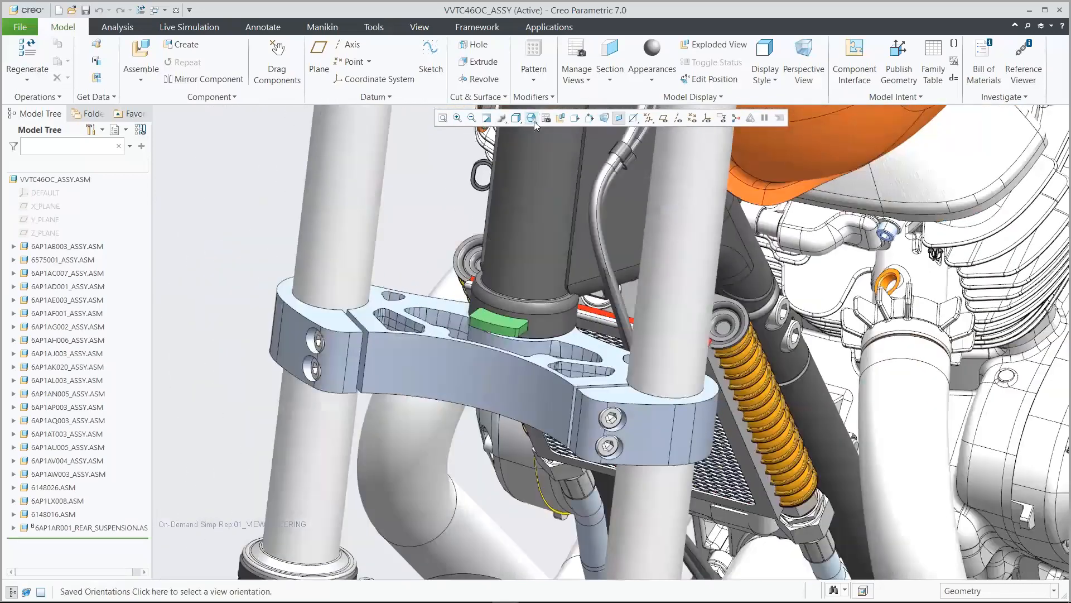
left_click(531, 117)
left_click(555, 169)
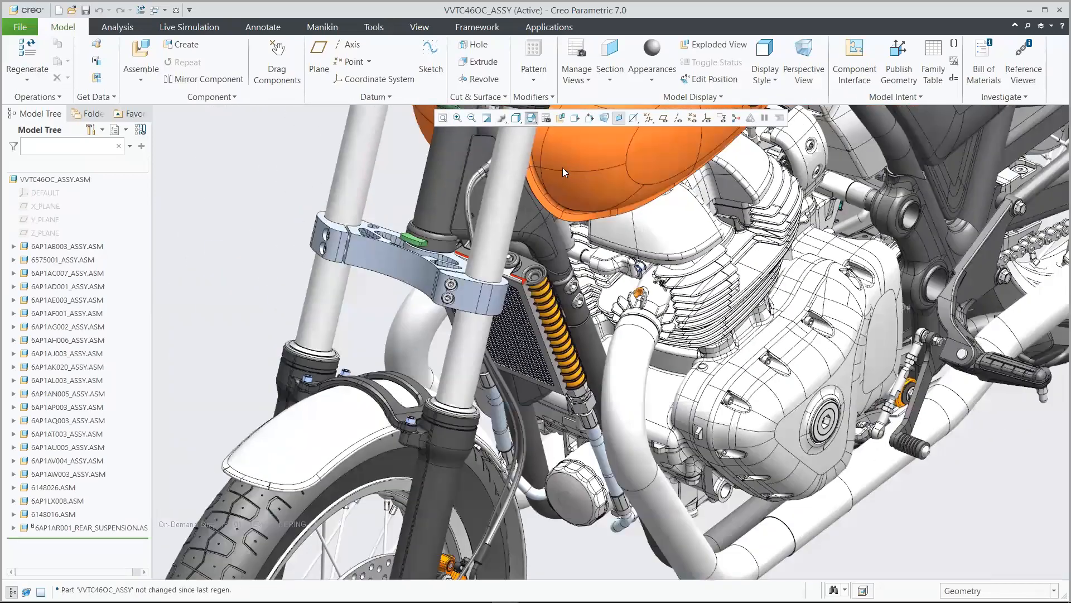
Activate the 00_Bike_Geom_Rep representation in the View Manager
left_click(547, 122)
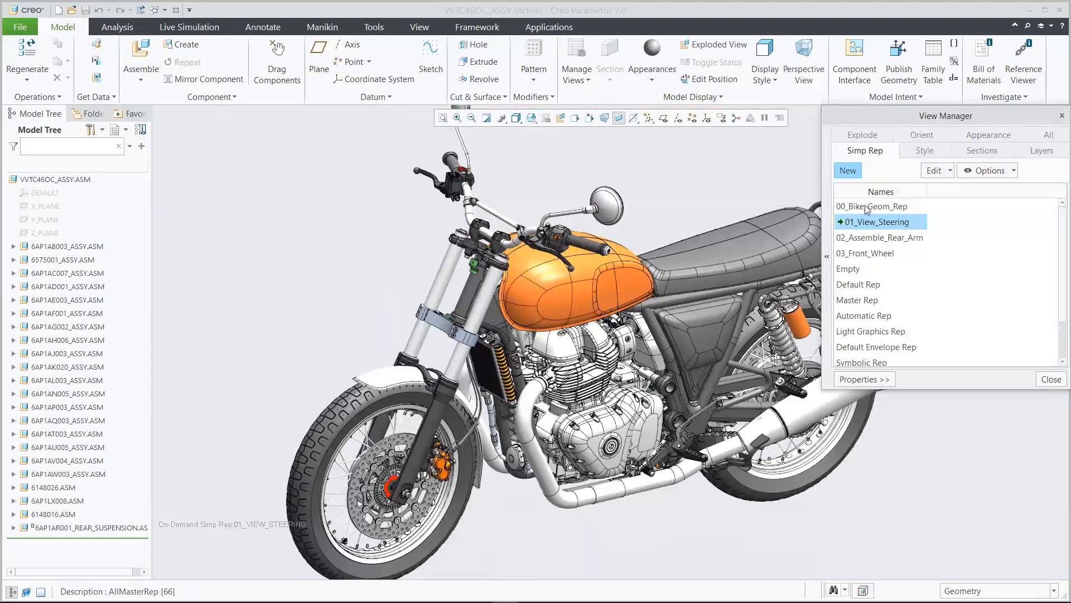
left_click(867, 208)
double_click(867, 208)
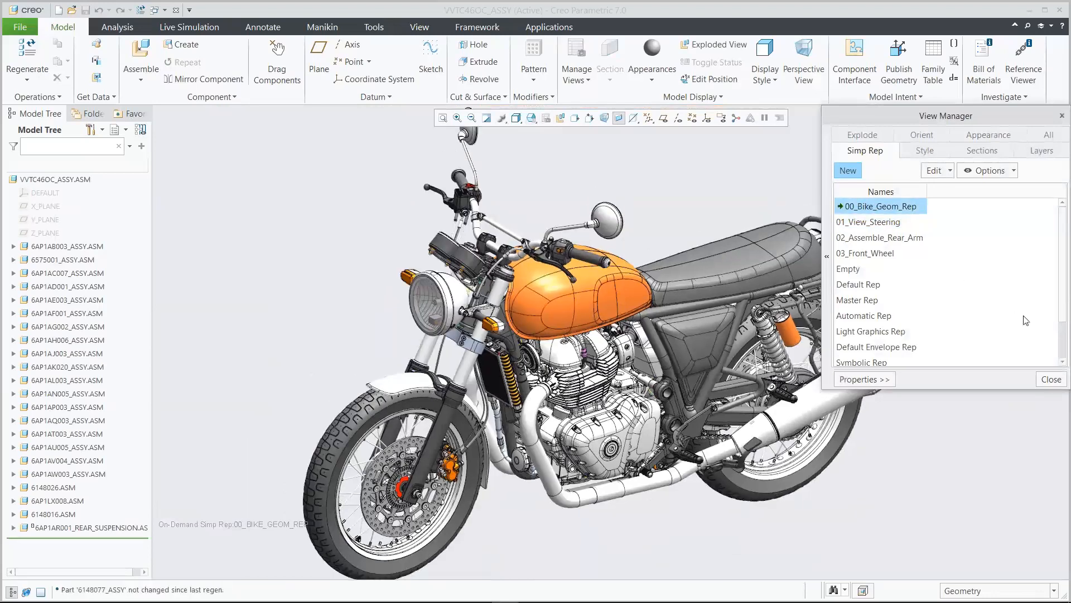
left_click(1053, 380)
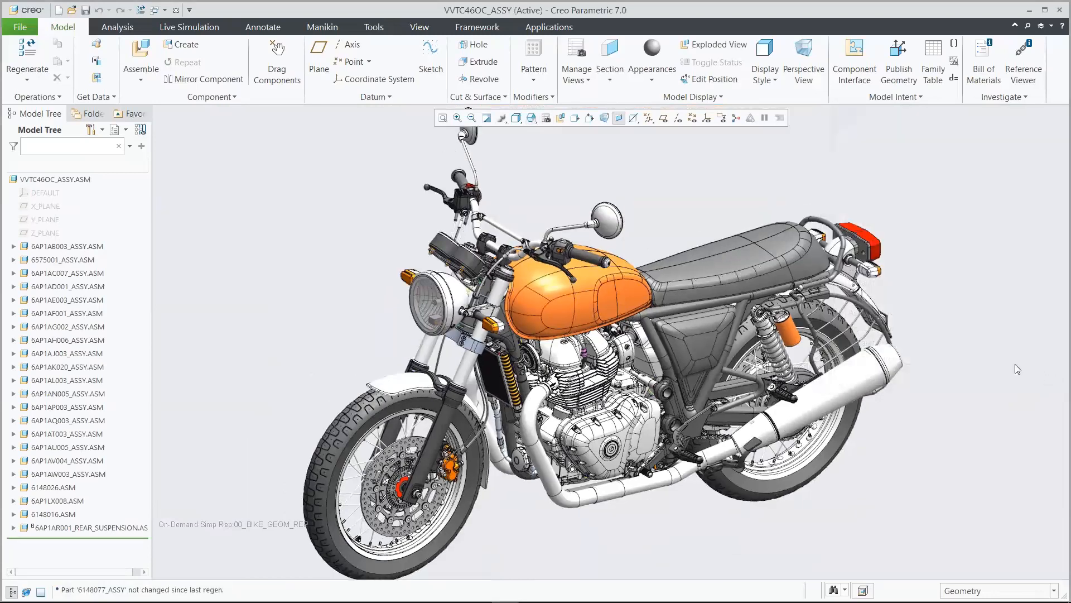